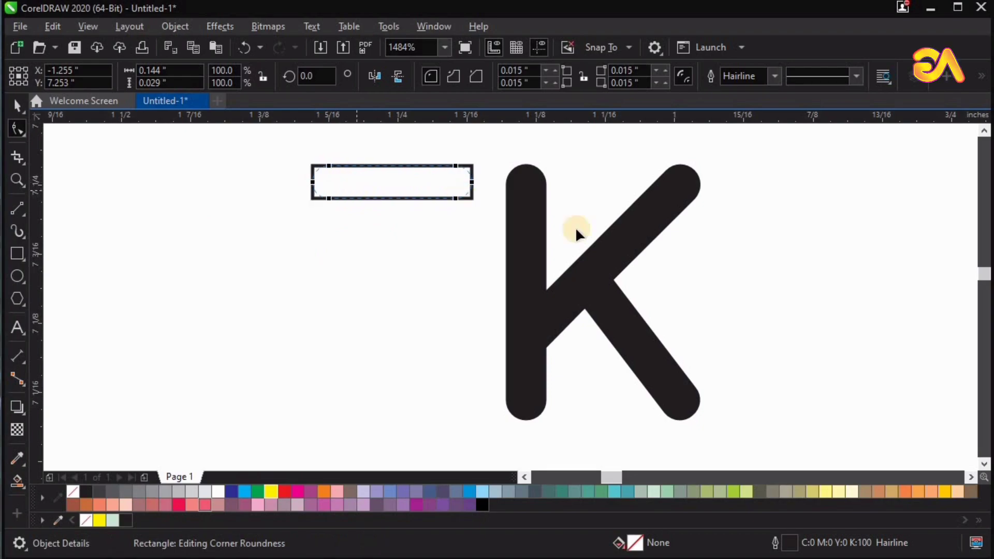
# Align the rounded rectangle with the top of the K and move it so its end overlaps the vertical stem.
pyautogui.press('space')
pyautogui.keyDown('shift'); pyautogui.click(522, 191); pyautogui.keyUp('shift')
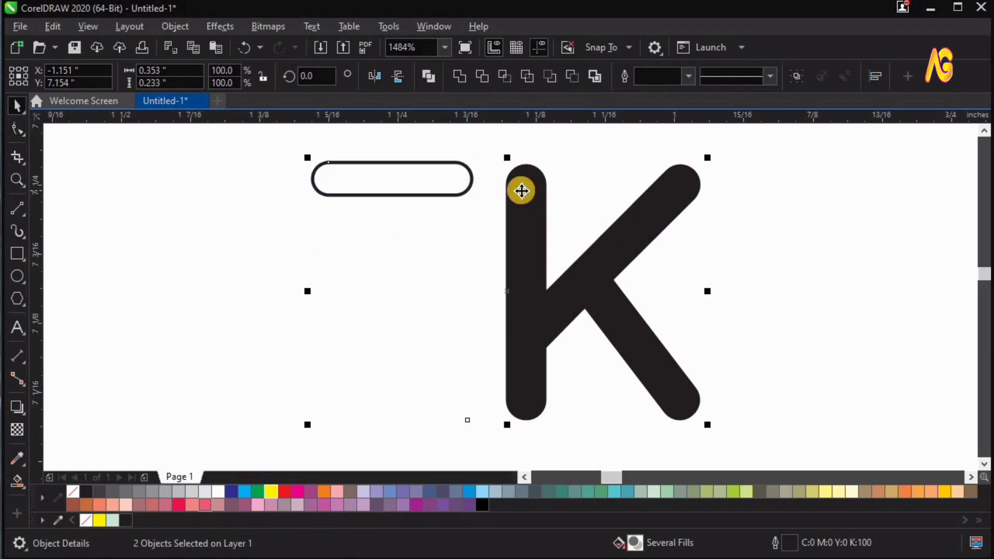
pyautogui.click(365, 183)
pyautogui.moveTo(364, 183); pyautogui.dragTo(406, 187)
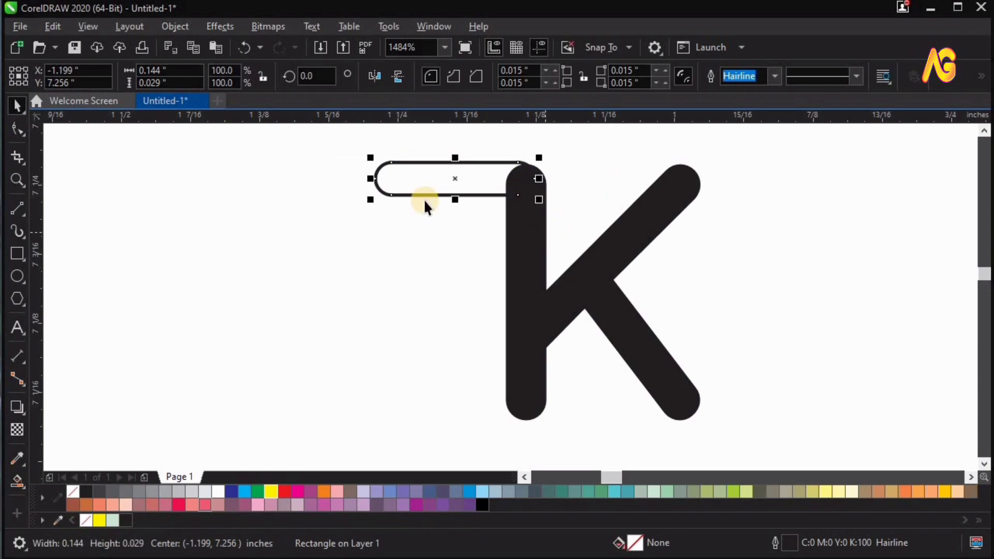
# Convert the rounded rectangle overlapping the K's stem to curves.
pyautogui.moveTo(204, 251); pyautogui.dragTo(811, 147)
pyautogui.click(442, 277)
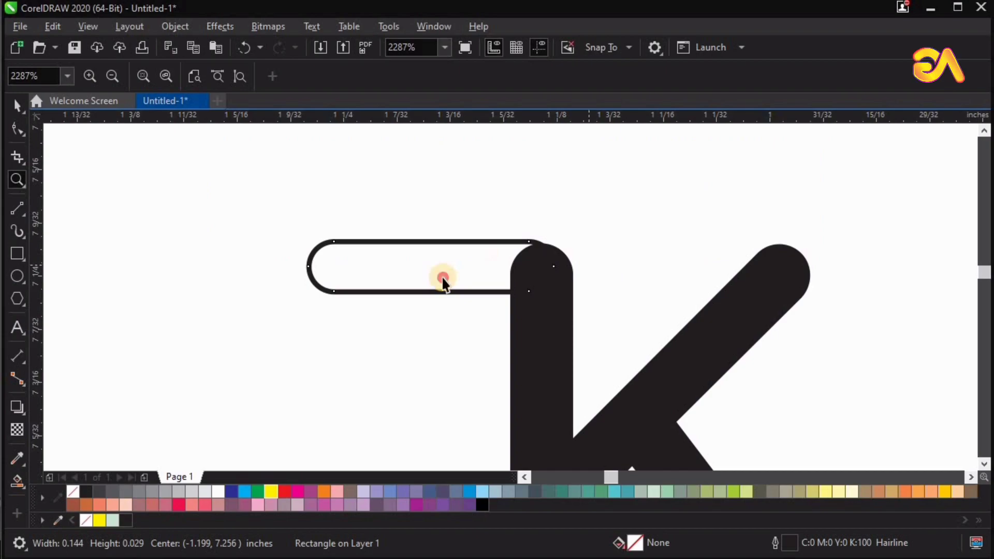
pyautogui.click(9, 126)
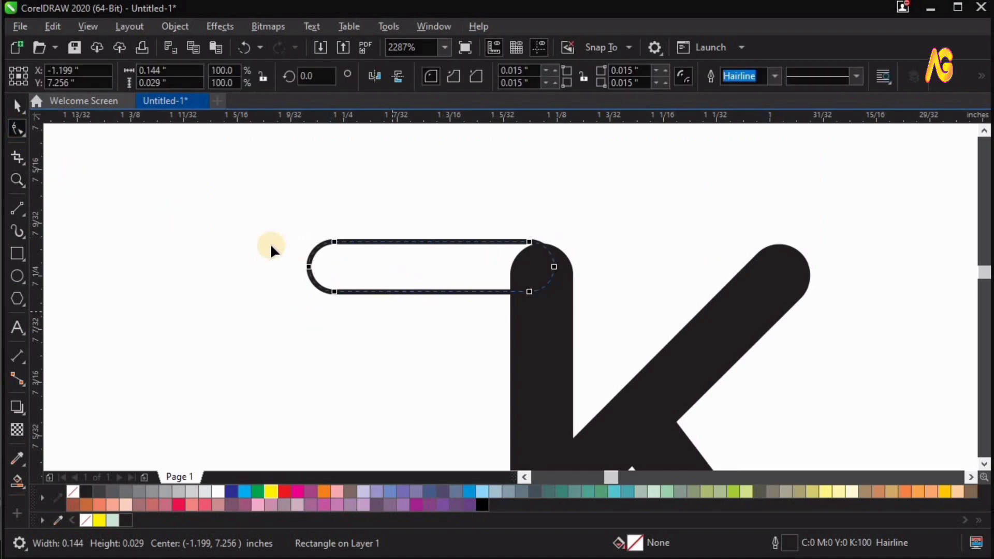
pyautogui.rightClick(378, 286)
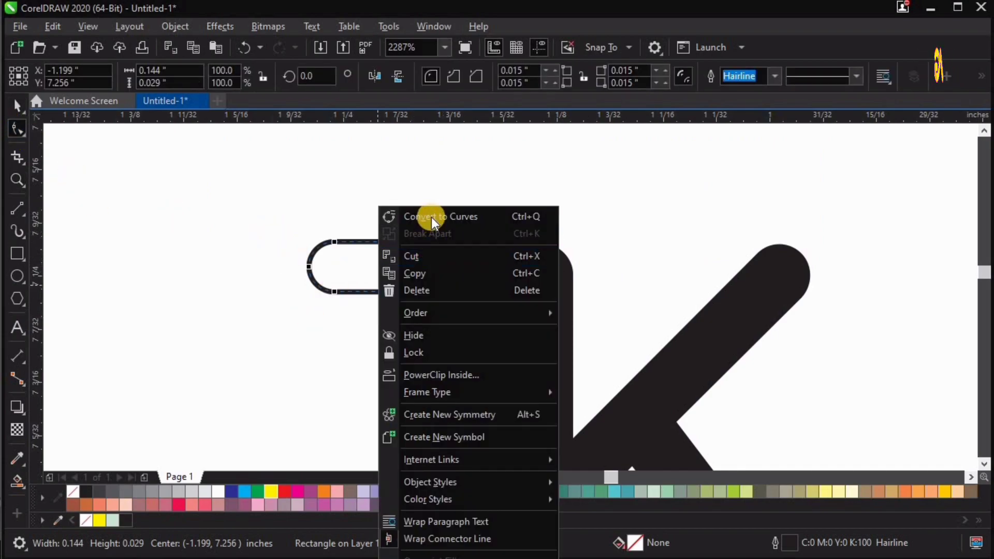
pyautogui.hotkey('ctrl', 'q')
# Shorten the bar to about 0.076 in and add a shorter and a longer copy in a row to its left.
pyautogui.moveTo(336, 292); pyautogui.dragTo(332, 261)
pyautogui.press('space')
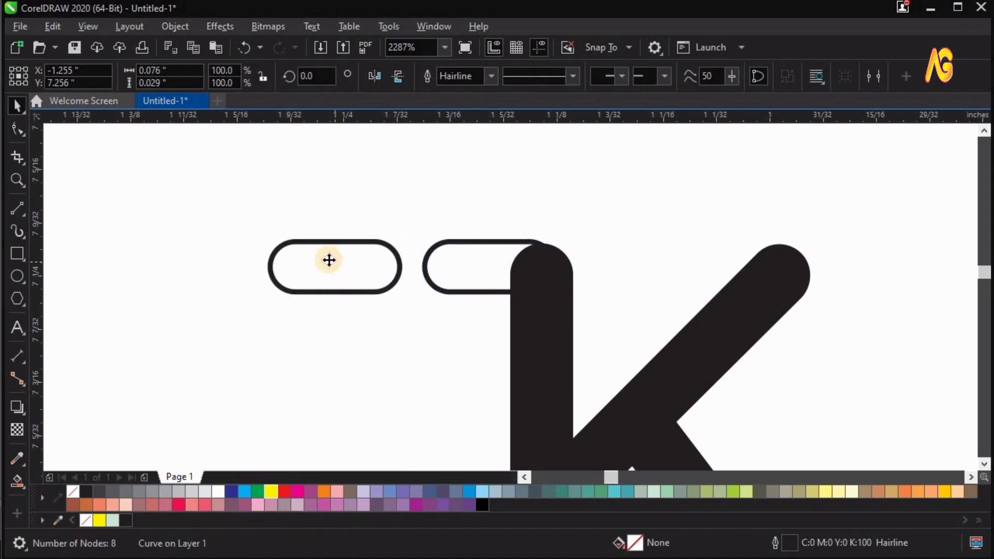
pyautogui.press('space')
pyautogui.moveTo(298, 298); pyautogui.dragTo(162, 289)
pyautogui.press('space')
pyautogui.press('space')
pyautogui.press('space')
# Duplicate the bar at the K's stem directly below itself and, with snapping to objects enabled, snap the two edges together.
pyautogui.moveTo(459, 265); pyautogui.dragTo(456, 318)
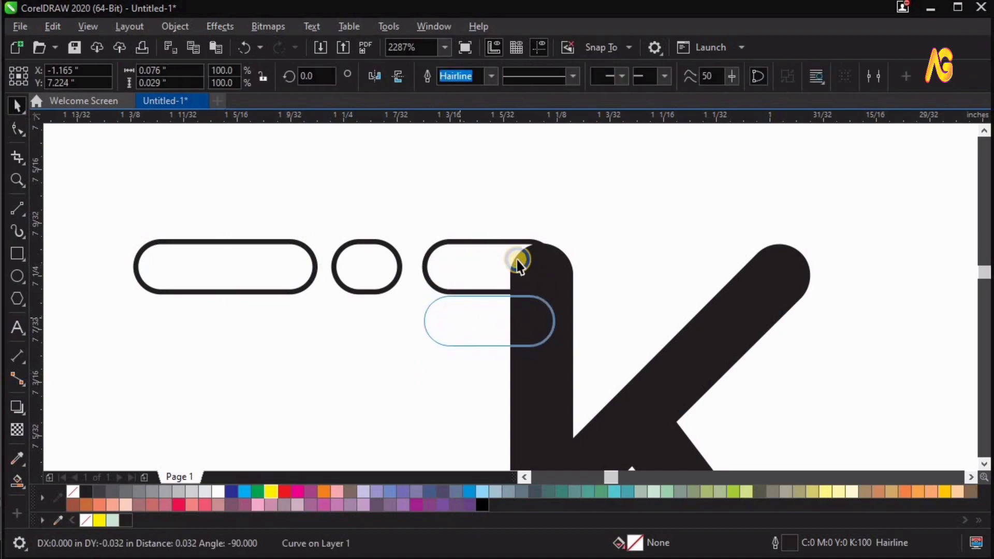
pyautogui.click(597, 47)
pyautogui.click(594, 133)
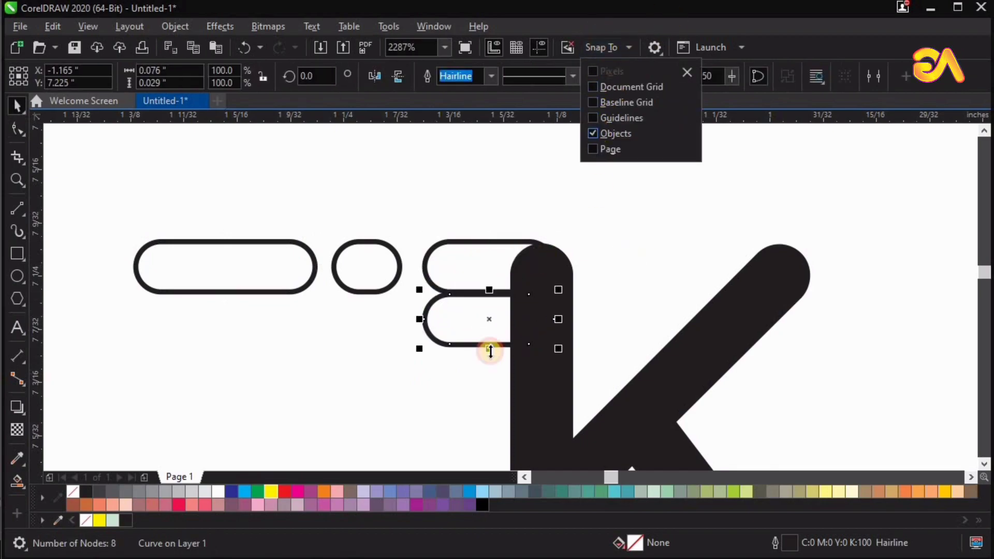
pyautogui.click(478, 309)
pyautogui.press('F2')
pyautogui.moveTo(656, 363); pyautogui.dragTo(374, 243)
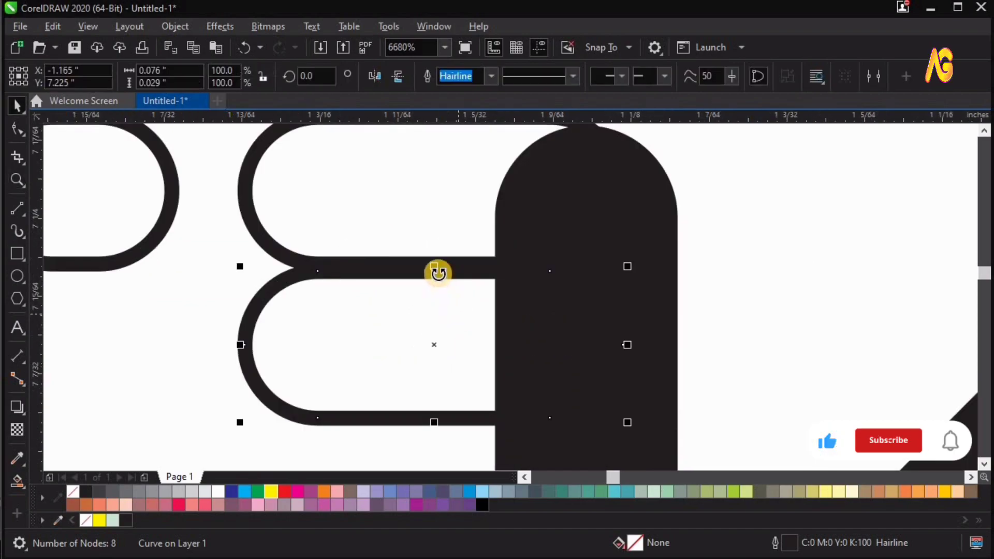
pyautogui.click(438, 273)
pyautogui.click(437, 273)
pyautogui.moveTo(437, 273); pyautogui.dragTo(435, 258)
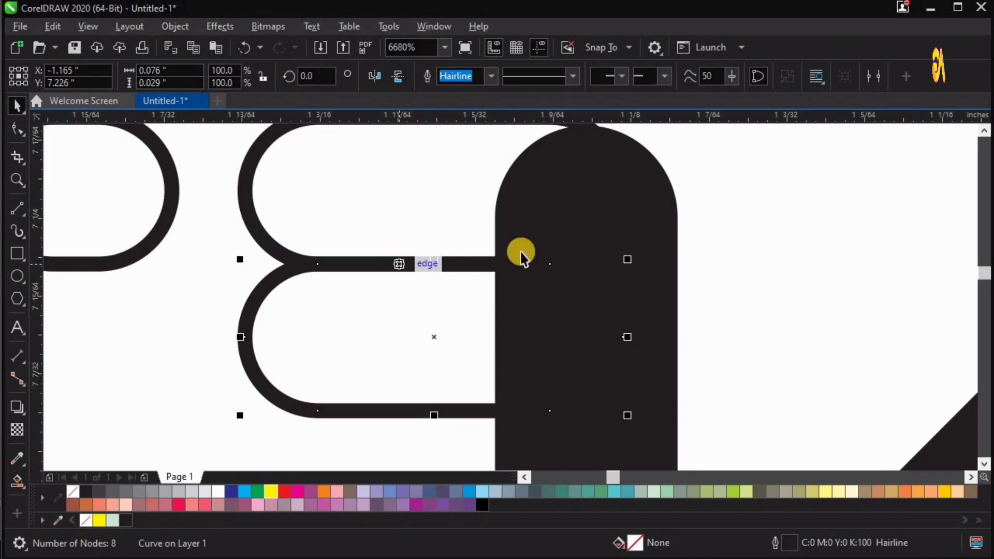
# Add a third and fourth copy of the short bar down the stem, each touching the bar above.
pyautogui.press('F4')
pyautogui.press('F2')
pyautogui.moveTo(196, 237); pyautogui.dragTo(808, 122)
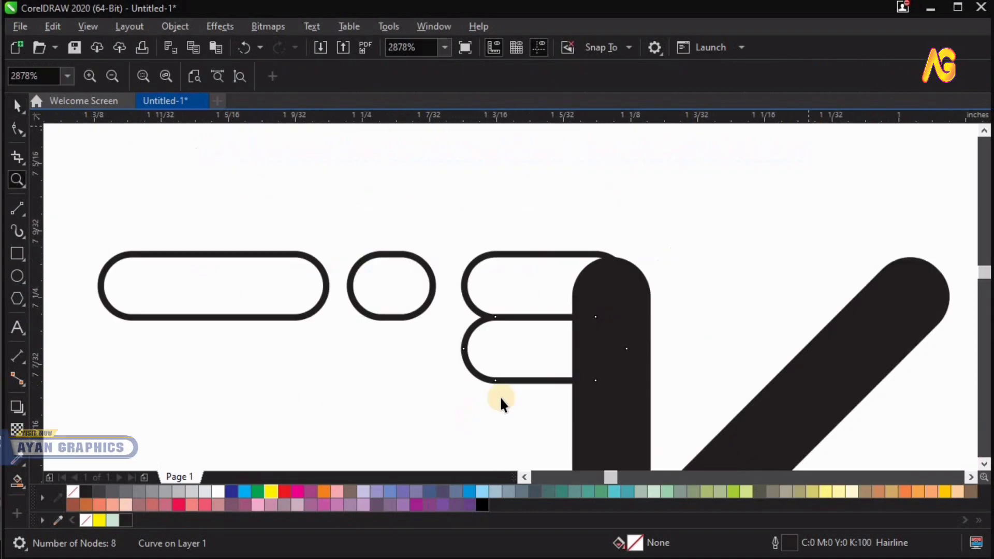
pyautogui.press('space')
pyautogui.moveTo(537, 359); pyautogui.dragTo(548, 382)
pyautogui.scroll(-1, 548, 383)
pyautogui.press('z')
pyautogui.moveTo(228, 293); pyautogui.dragTo(662, 463)
pyautogui.press('space')
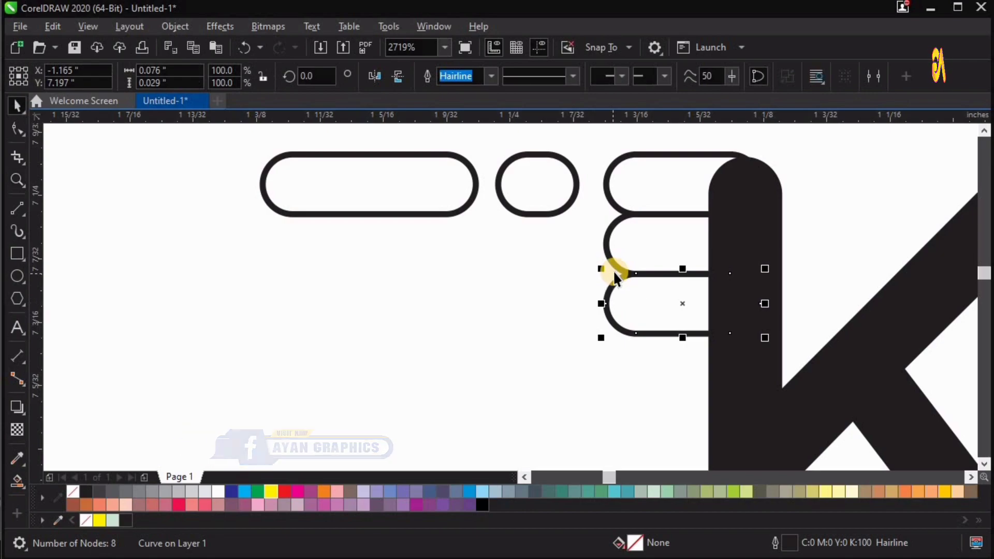
pyautogui.scroll(-1, 524, 254)
pyautogui.moveTo(519, 240); pyautogui.dragTo(516, 280)
# Lengthen the fourth bar leftward by moving its left end nodes well past the third bar.
pyautogui.press('z')
pyautogui.moveTo(630, 322); pyautogui.dragTo(404, 213)
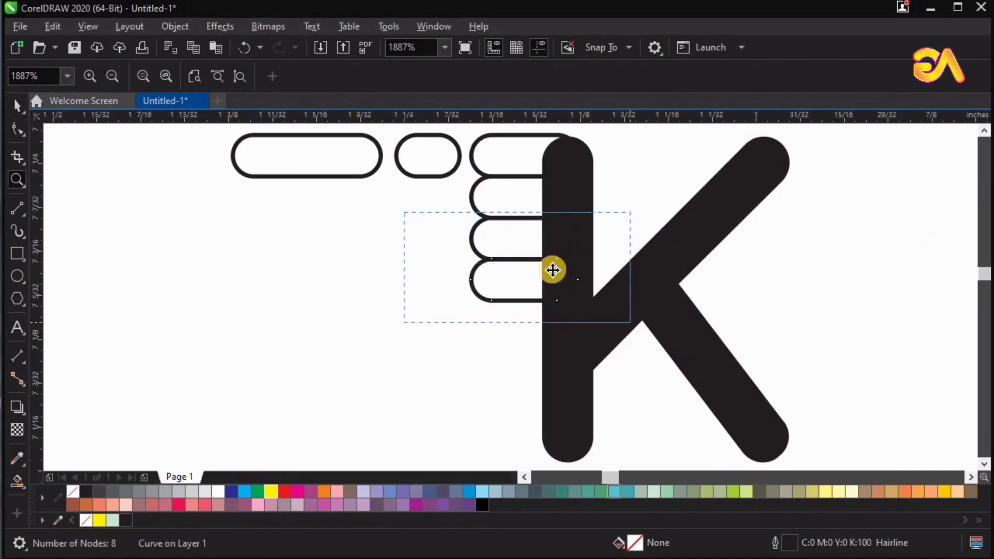
pyautogui.press('space')
pyautogui.moveTo(537, 275); pyautogui.dragTo(537, 276)
pyautogui.scroll(-2, 537, 275)
pyautogui.press('z')
pyautogui.scroll(1, 92, 433)
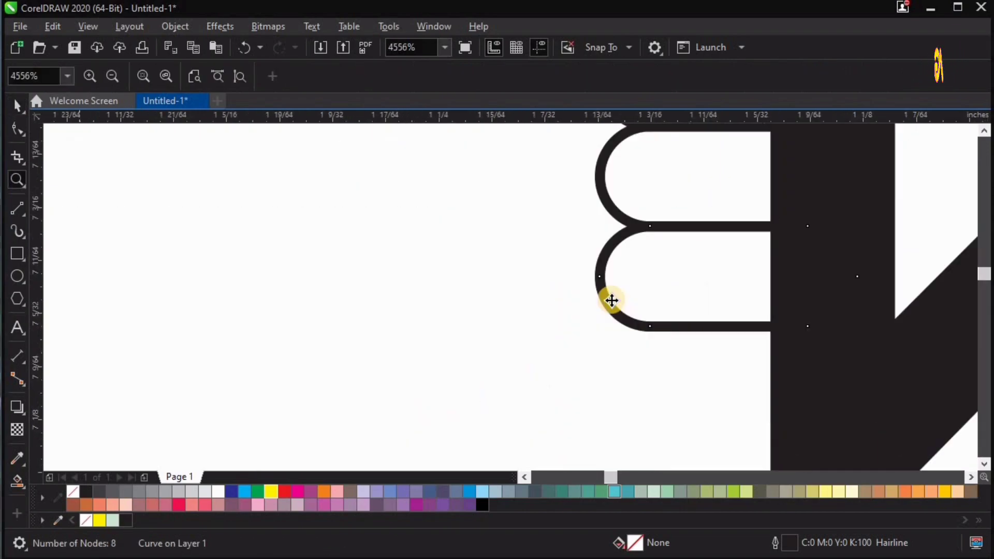
pyautogui.press('space')
pyautogui.press('F10')
pyautogui.moveTo(661, 341); pyautogui.dragTo(392, 336)
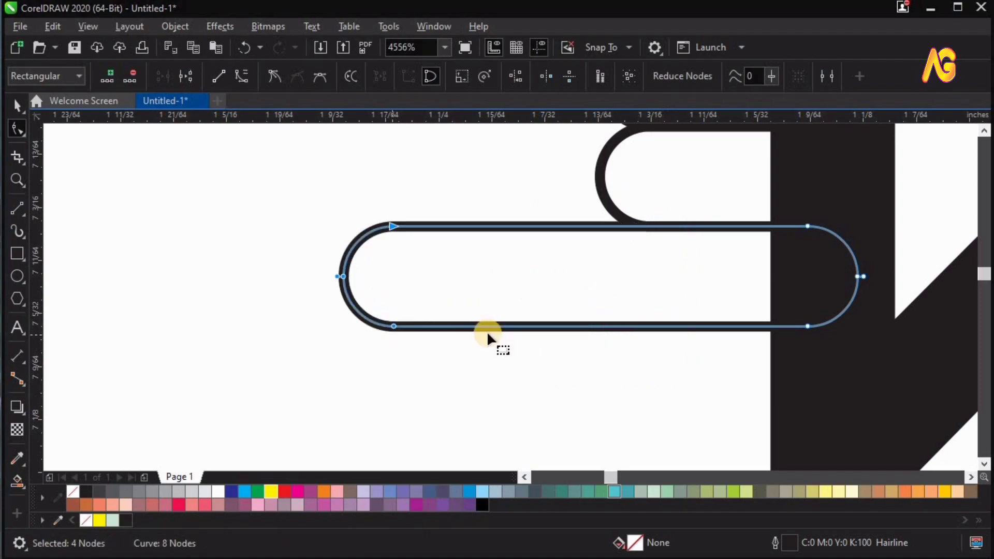
# Stagger the stack by lengthening the third bar far to the left and shortening the fourth bar.
pyautogui.scroll(-3, 499, 337)
pyautogui.press('z')
pyautogui.moveTo(333, 255)
pyautogui.mouseDown()
pyautogui.moveTo(586, 356)
pyautogui.moveTo(630, 408)
pyautogui.mouseUp()
pyautogui.moveTo(375, 191)
pyautogui.mouseDown()
pyautogui.moveTo(552, 305)
pyautogui.moveTo(747, 371)
pyautogui.mouseUp()
pyautogui.click(554, 291)
pyautogui.press('F10')
pyautogui.click(442, 371)
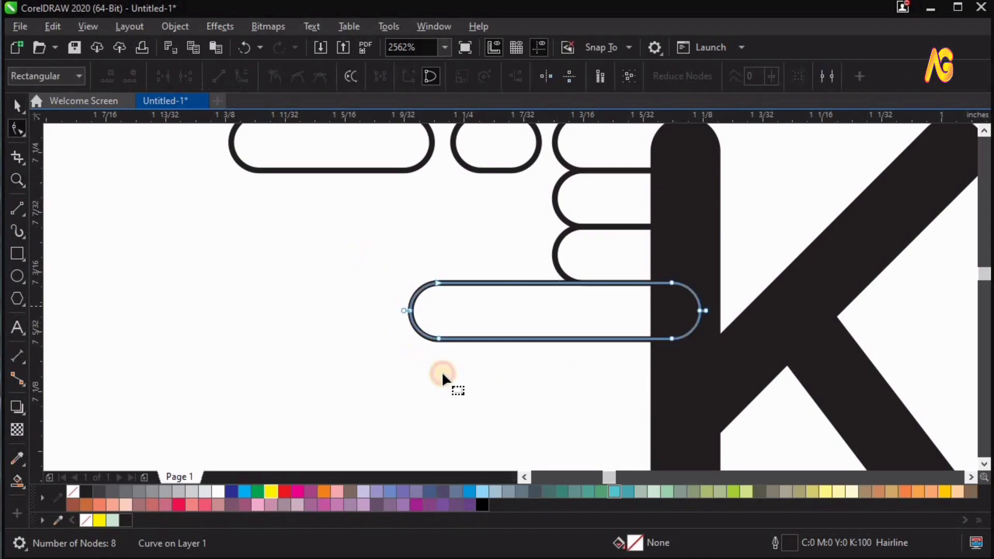
pyautogui.moveTo(446, 354); pyautogui.dragTo(455, 335)
# Add a fifth bar touching the fourth bar's lower edge and shorten it to about 0.077 in.
pyautogui.press('space')
pyautogui.moveTo(582, 339)
pyautogui.mouseDown()
pyautogui.moveTo(583, 355)
pyautogui.moveTo(577, 335)
pyautogui.mouseUp()
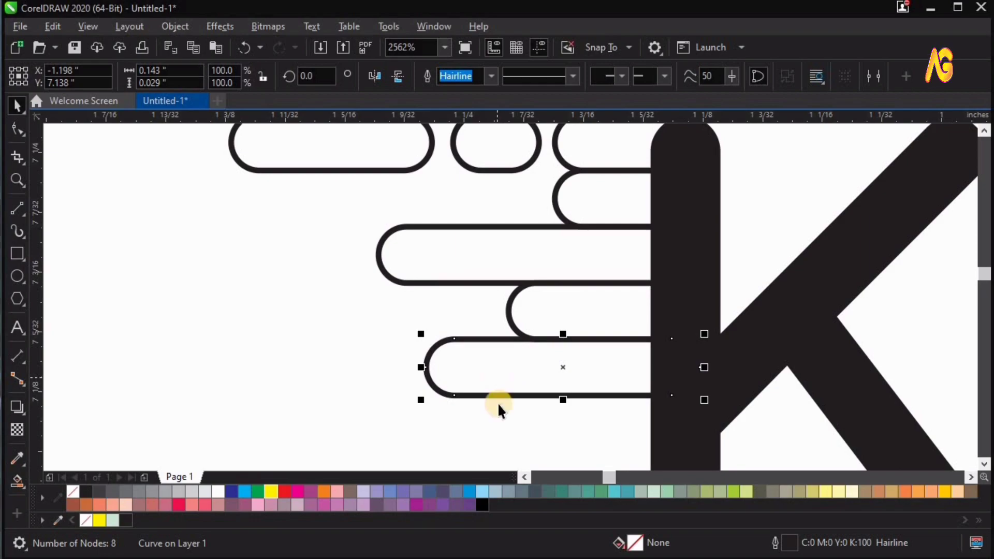
pyautogui.press('F10')
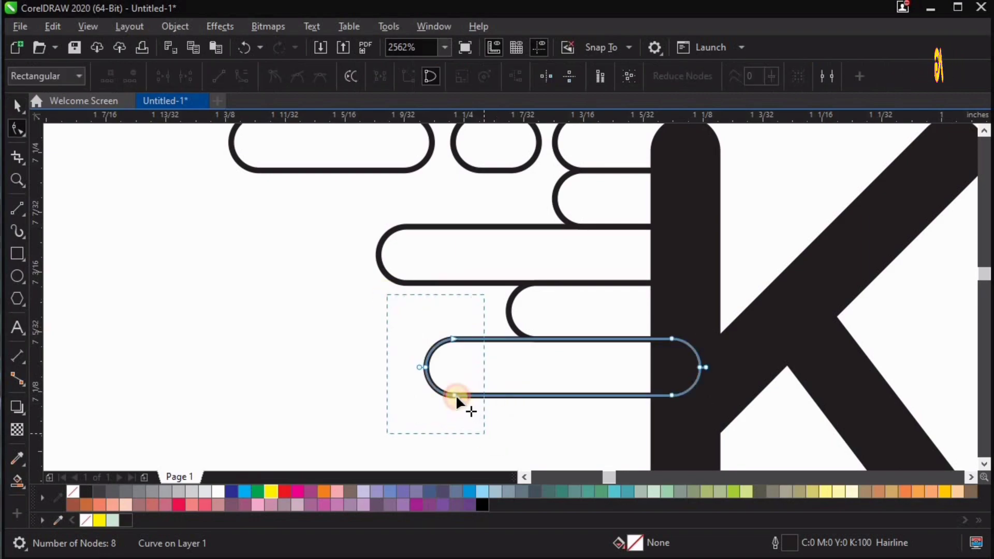
pyautogui.moveTo(454, 395); pyautogui.dragTo(561, 396)
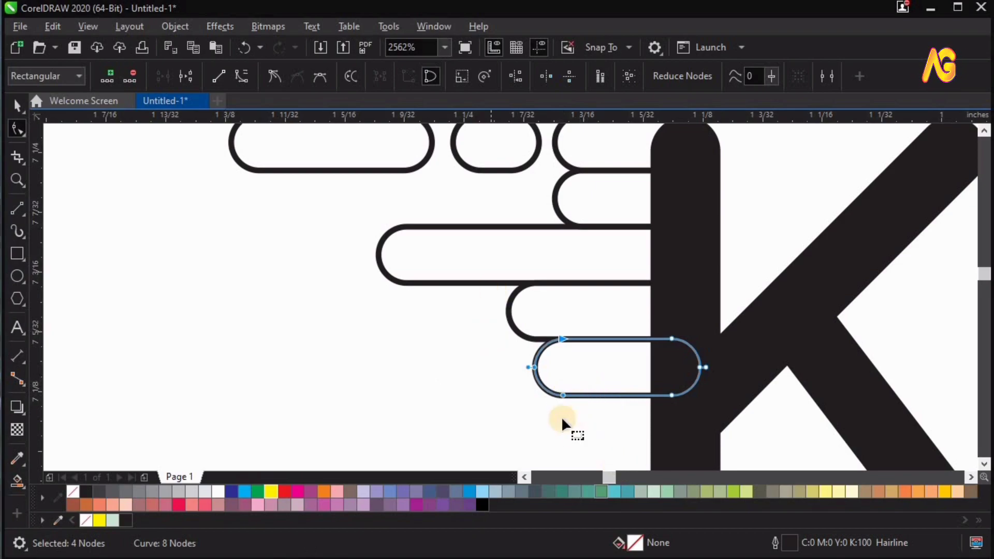
# Copy the fifth bar about 0.095 in to the left and lengthen the detached copy leftward.
pyautogui.scroll(-1, 562, 416)
pyautogui.moveTo(575, 381); pyautogui.dragTo(456, 359)
pyautogui.press('space')
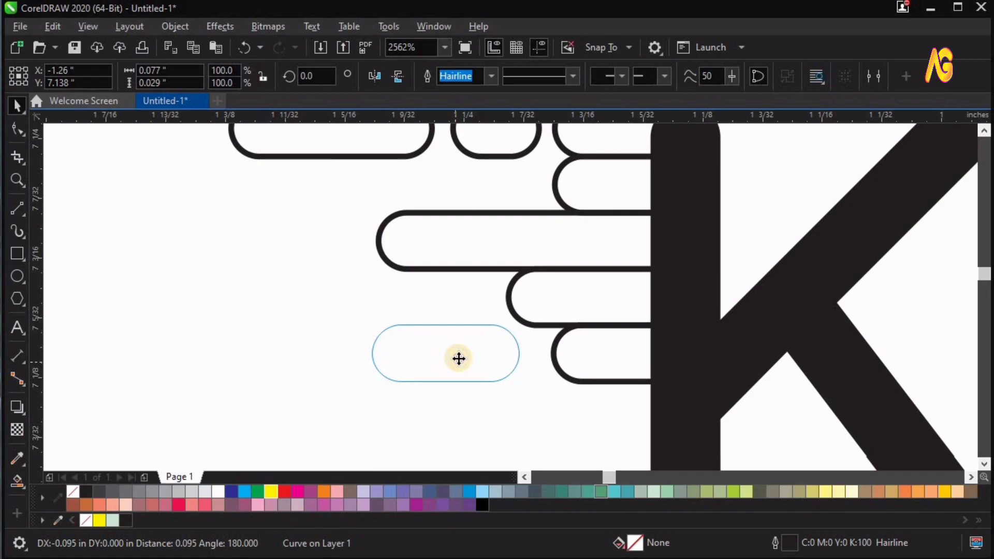
pyautogui.press('F10')
pyautogui.moveTo(402, 383); pyautogui.dragTo(355, 383)
pyautogui.press('space')
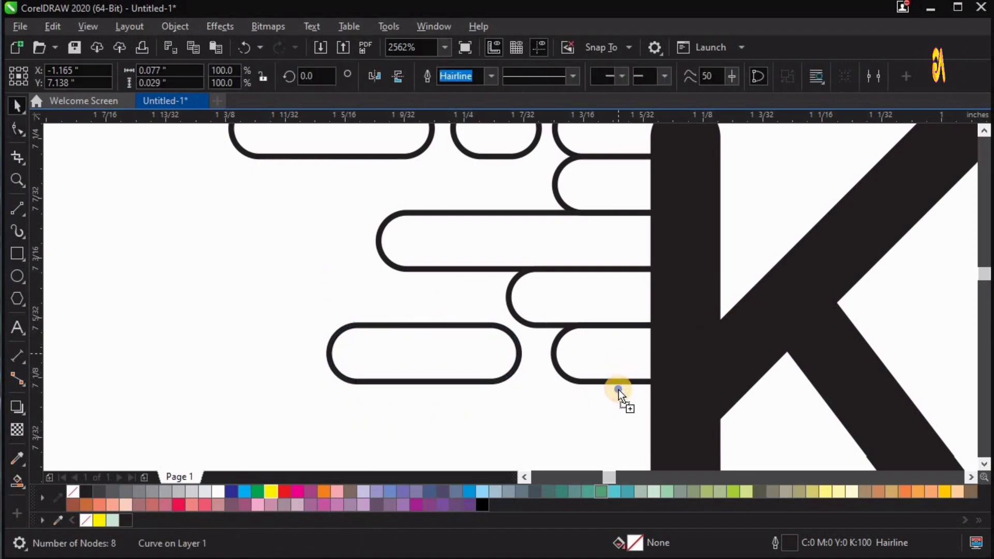
# Add a sixth and a seventh copy of the short bar beneath the fifth, each touching the one above.
pyautogui.moveTo(618, 389)
pyautogui.mouseDown()
pyautogui.moveTo(628, 392)
pyautogui.moveTo(631, 361)
pyautogui.moveTo(630, 380)
pyautogui.mouseUp()
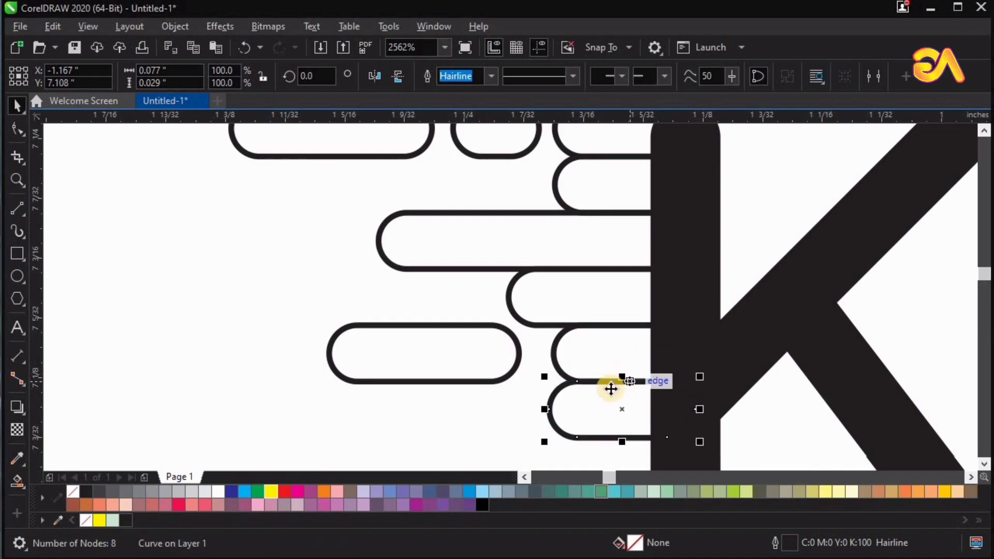
pyautogui.scroll(-1, 610, 389)
pyautogui.press('z')
pyautogui.moveTo(427, 198); pyautogui.dragTo(775, 481)
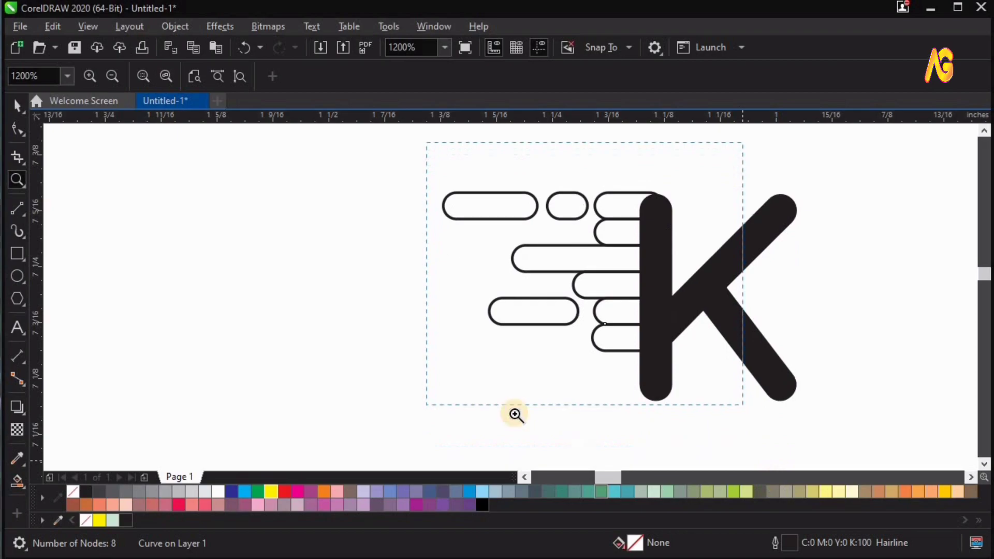
pyautogui.scroll(-1, 486, 409)
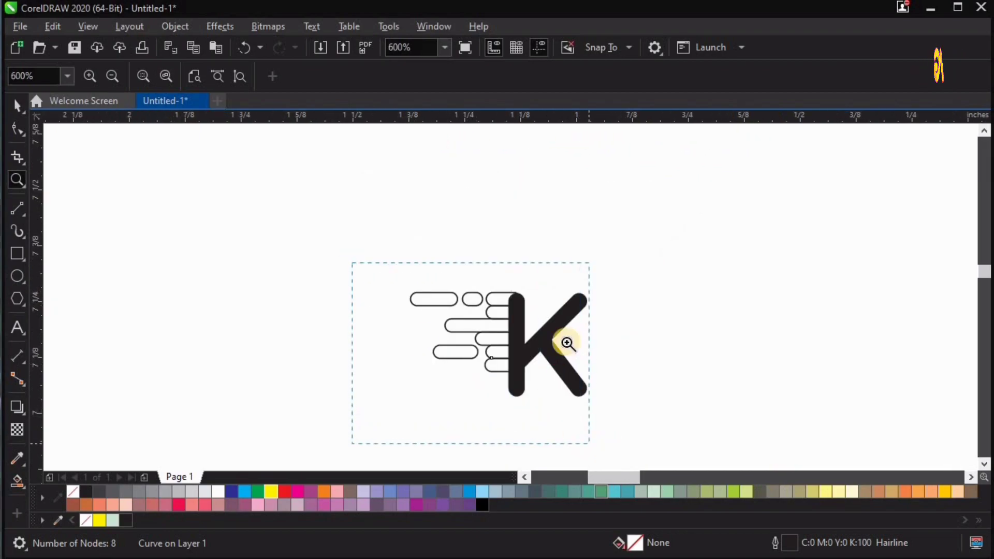
pyautogui.press('F2')
pyautogui.moveTo(349, 395); pyautogui.dragTo(740, 241)
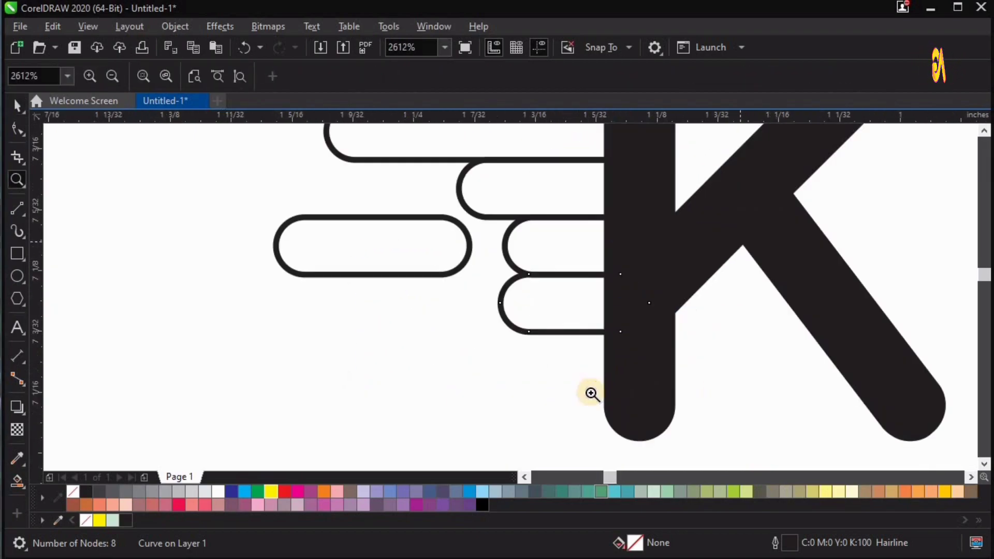
pyautogui.scroll(-1, 595, 385)
pyautogui.press('space')
pyautogui.click(563, 371)
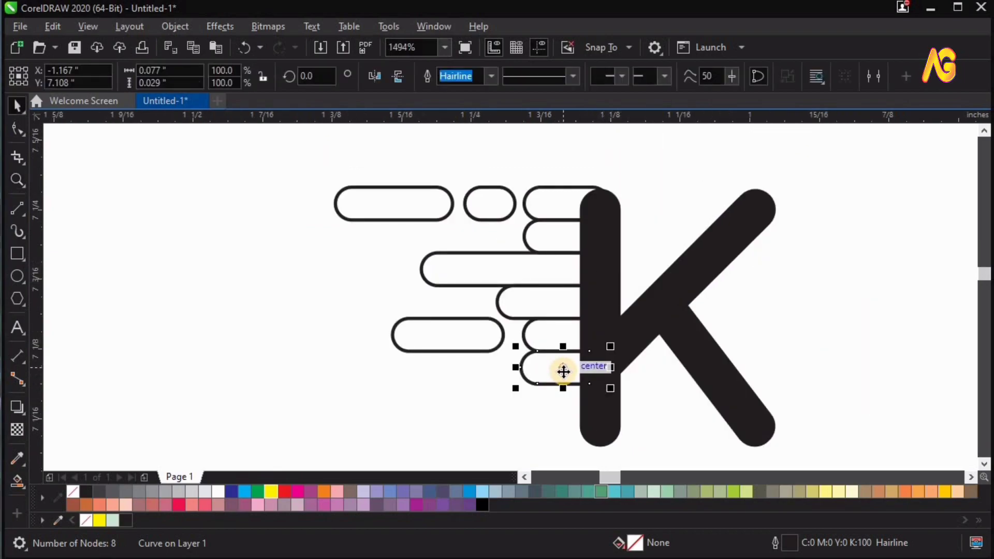
pyautogui.moveTo(563, 397); pyautogui.dragTo(539, 421)
pyautogui.rightClick(562, 400)
# Lengthen the lowest bar leftward to about 0.127 in by moving its left end nodes.
pyautogui.press('F10')
pyautogui.press('Left')
pyautogui.press('Left')
pyautogui.press('Left')
pyautogui.press('Left')
pyautogui.press('Left')
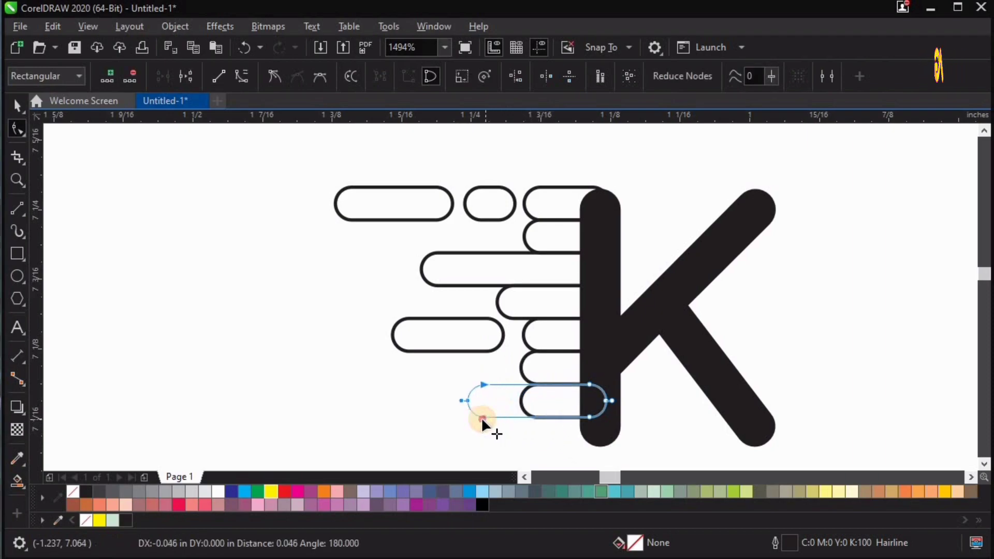
pyautogui.press('space')
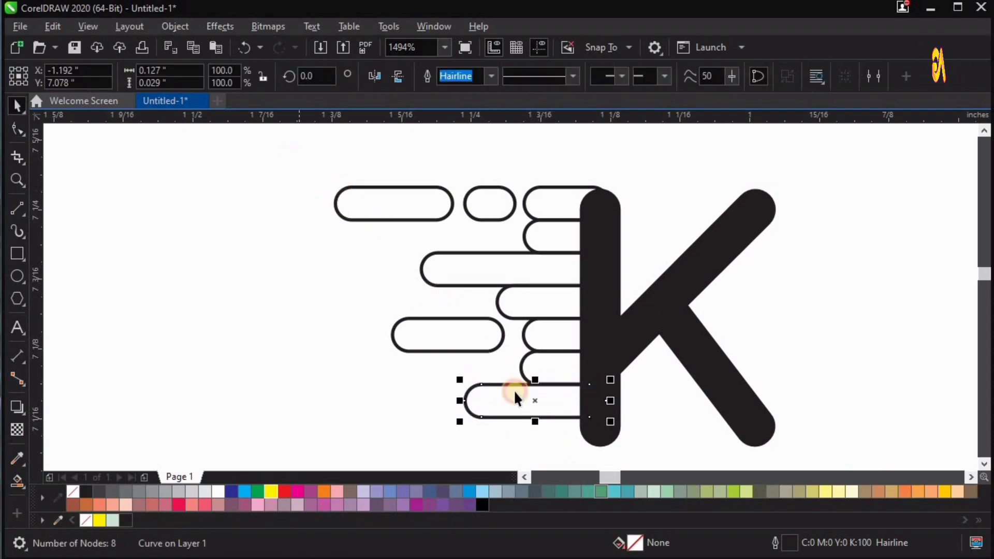
# Group the ten bars and stretch the group to about 0.232 in high to match the K's height.
pyautogui.moveTo(607, 432); pyautogui.dragTo(610, 429)
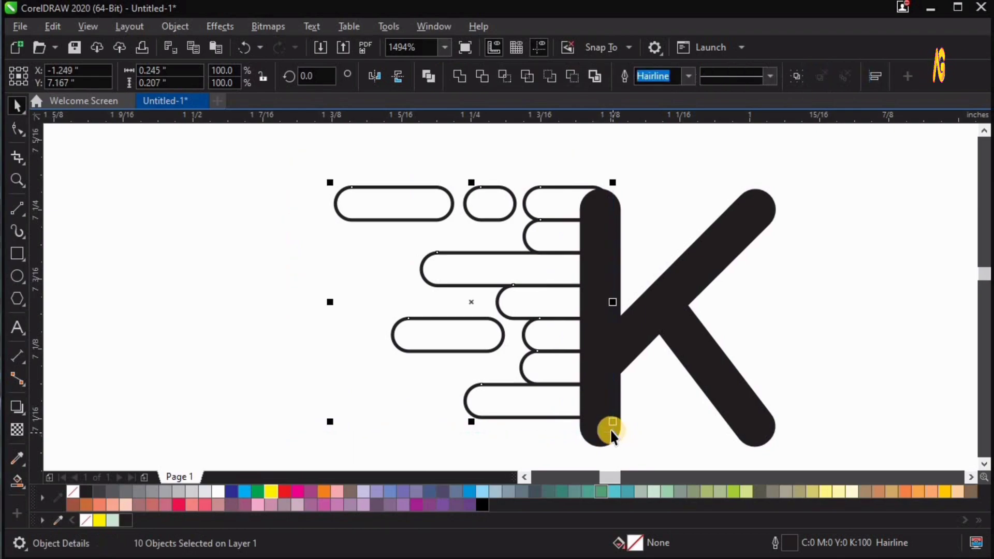
pyautogui.click(797, 76)
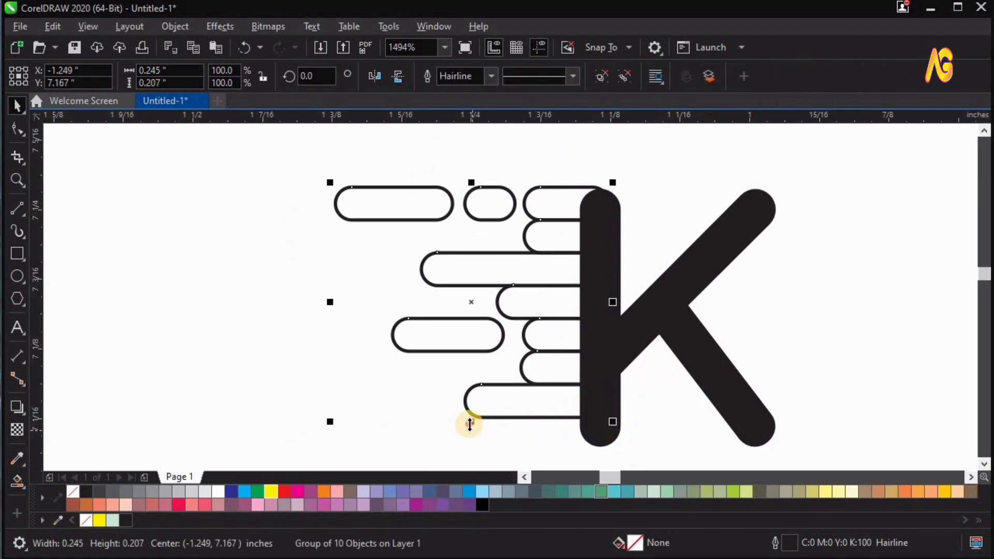
pyautogui.moveTo(470, 438); pyautogui.dragTo(470, 448)
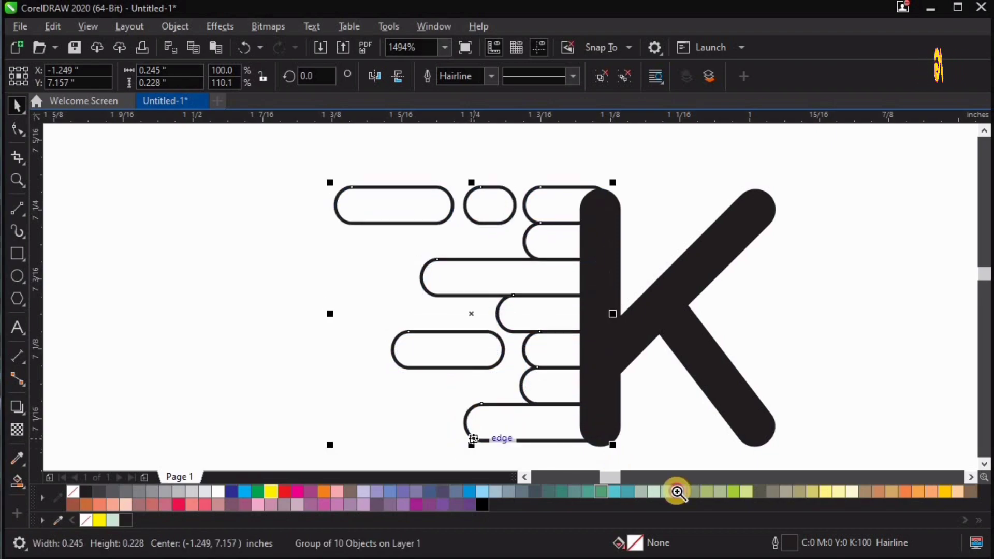
pyautogui.press('z')
pyautogui.moveTo(452, 359)
pyautogui.mouseDown()
pyautogui.moveTo(616, 461)
pyautogui.moveTo(675, 469)
pyautogui.mouseUp()
pyautogui.press('space')
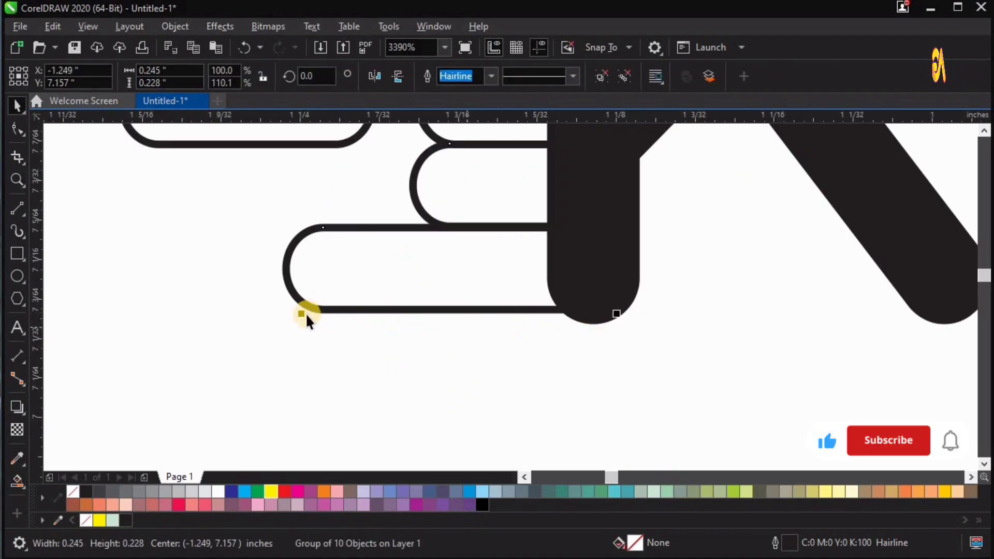
pyautogui.moveTo(302, 322); pyautogui.dragTo(302, 326)
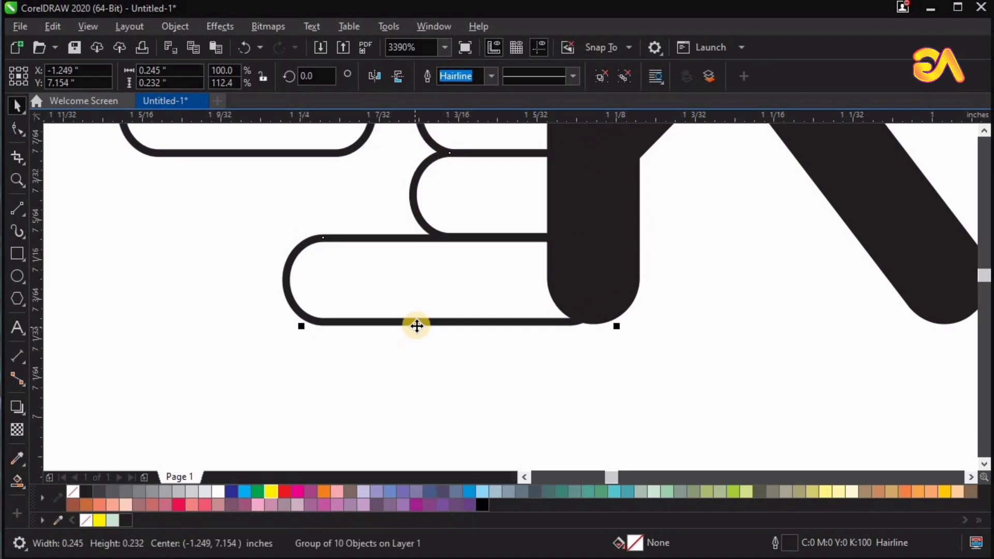
pyautogui.scroll(-2, 523, 323)
pyautogui.keyDown('shift'); pyautogui.click(624, 300); pyautogui.keyUp('shift')
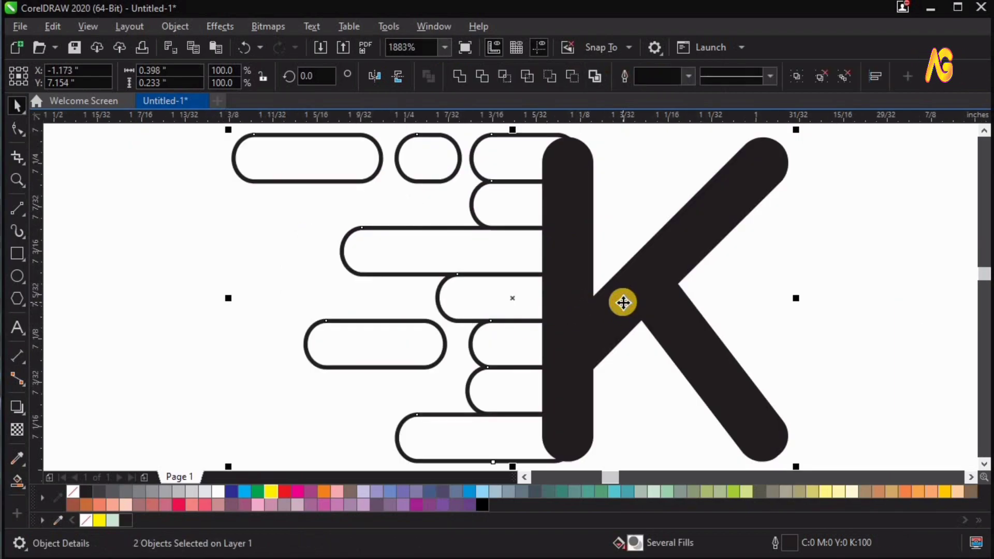
pyautogui.click(871, 284)
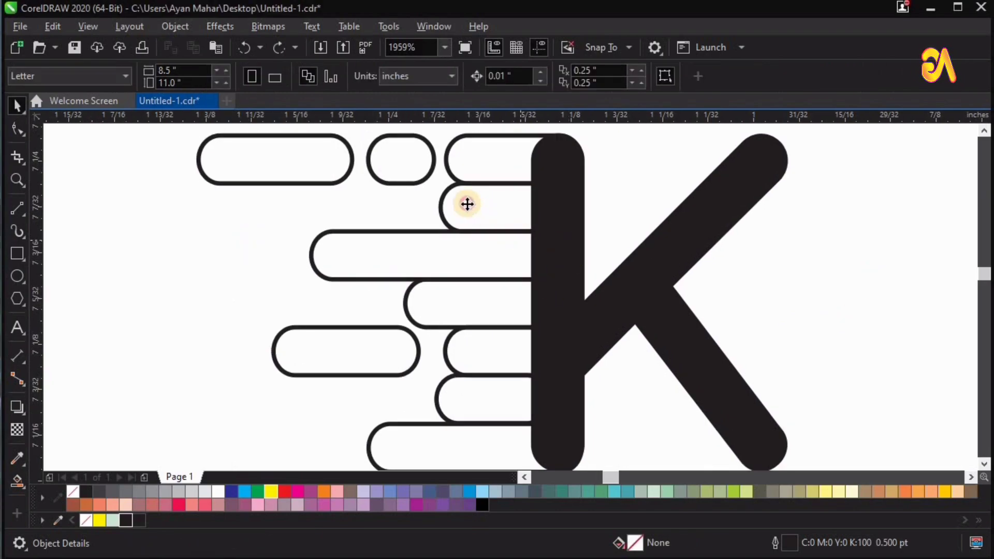
# Trim the K's stem with the second, fourth and sixth short bars from the top.
pyautogui.moveTo(468, 204); pyautogui.dragTo(405, 208)
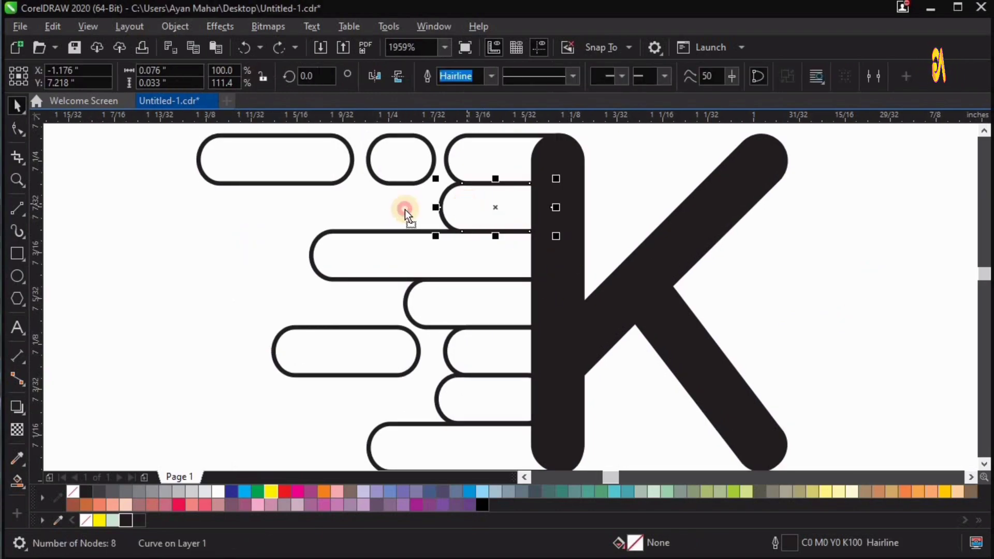
pyautogui.hotkey('ctrl', 'z')
pyautogui.keyDown('shift'); pyautogui.click(496, 313); pyautogui.keyUp('shift')
pyautogui.moveTo(496, 313); pyautogui.dragTo(432, 318)
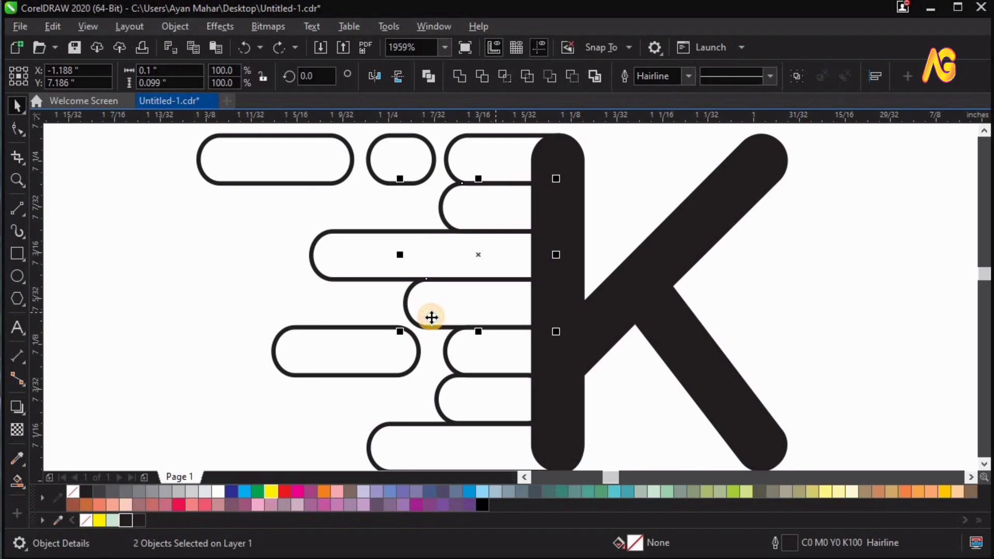
pyautogui.hotkey('ctrl', 'z')
pyautogui.keyDown('shift'); pyautogui.click(480, 409); pyautogui.keyUp('shift')
pyautogui.moveTo(479, 409); pyautogui.dragTo(396, 410)
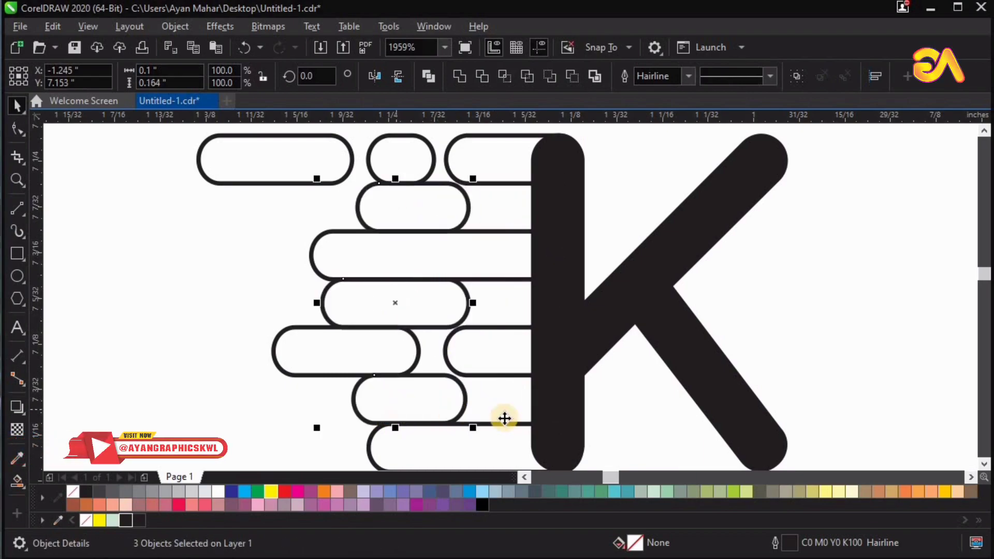
pyautogui.hotkey('ctrl', 'z')
pyautogui.keyDown('shift'); pyautogui.click(566, 347); pyautogui.keyUp('shift')
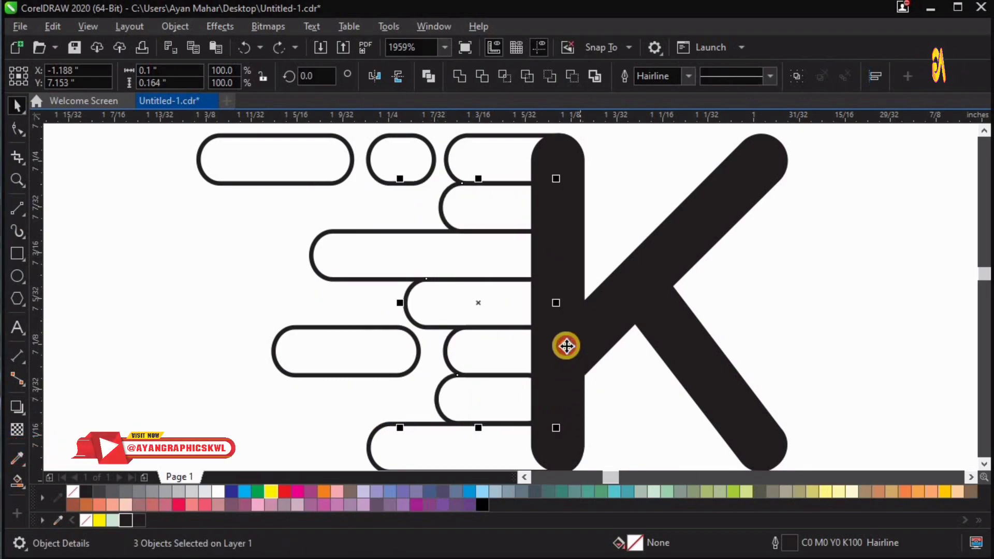
pyautogui.click(480, 76)
# Delete the second and fourth short bars, leaving their rounded cutouts in the K's stem.
pyautogui.moveTo(471, 201); pyautogui.dragTo(414, 221)
pyautogui.press('Delete')
pyautogui.moveTo(435, 304); pyautogui.dragTo(383, 317)
pyautogui.press('Delete')
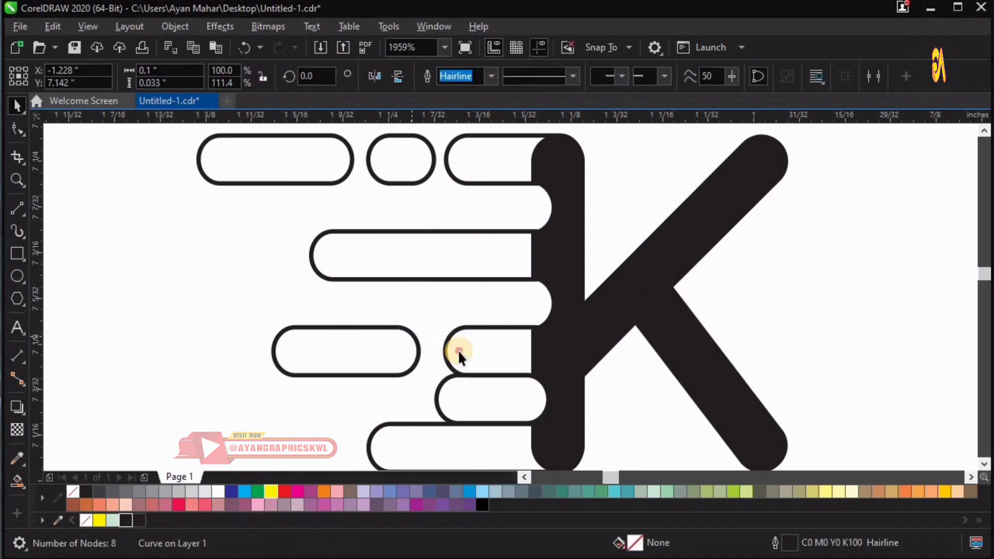
pyautogui.moveTo(459, 350); pyautogui.dragTo(434, 357)
pyautogui.press('Delete')
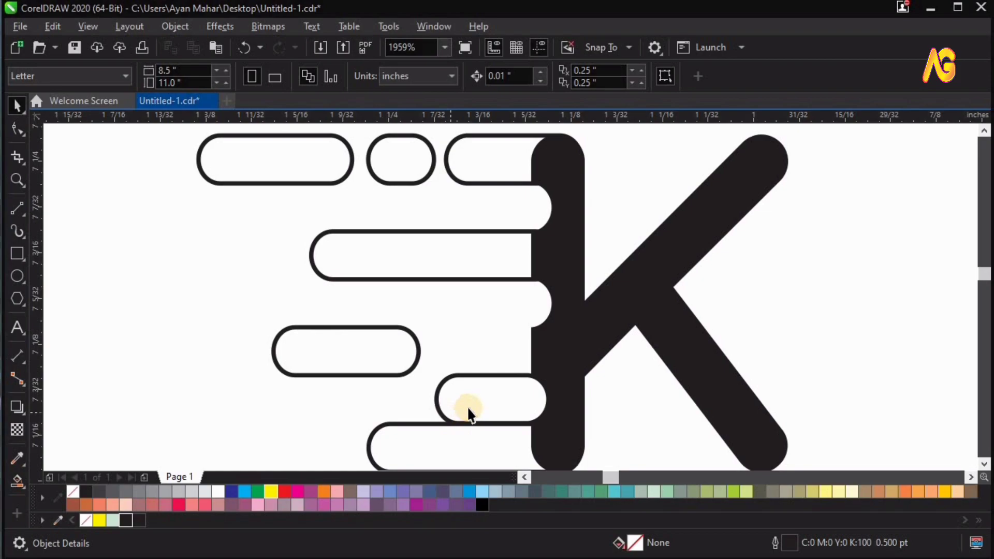
pyautogui.hotkey('ctrl', 'z')
pyautogui.hotkey('ctrl', 'z')
pyautogui.hotkey('ctrl', 'z')
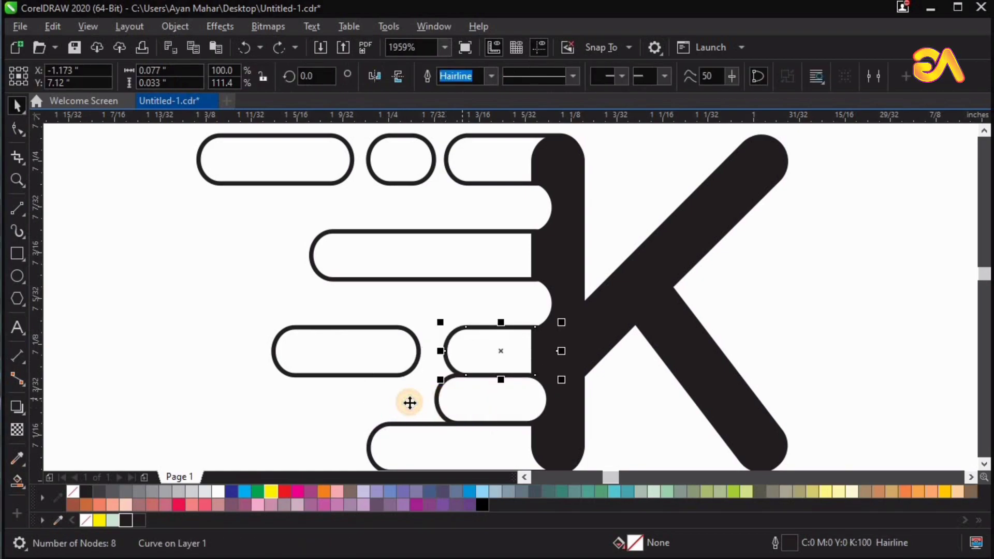
# Delete the short trimming bar just above the lowest speed bar.
pyautogui.moveTo(463, 400); pyautogui.dragTo(410, 402)
pyautogui.press('Delete')
# Group the seven remaining speed bars attached to and detached from the K's stem.
pyautogui.scroll(-2, 432, 275)
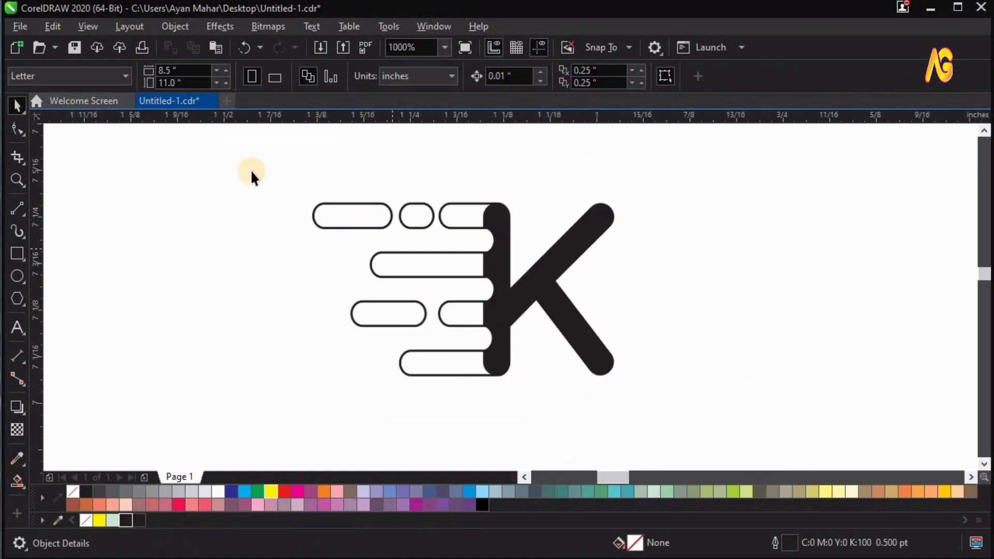
pyautogui.moveTo(511, 235); pyautogui.dragTo(509, 232)
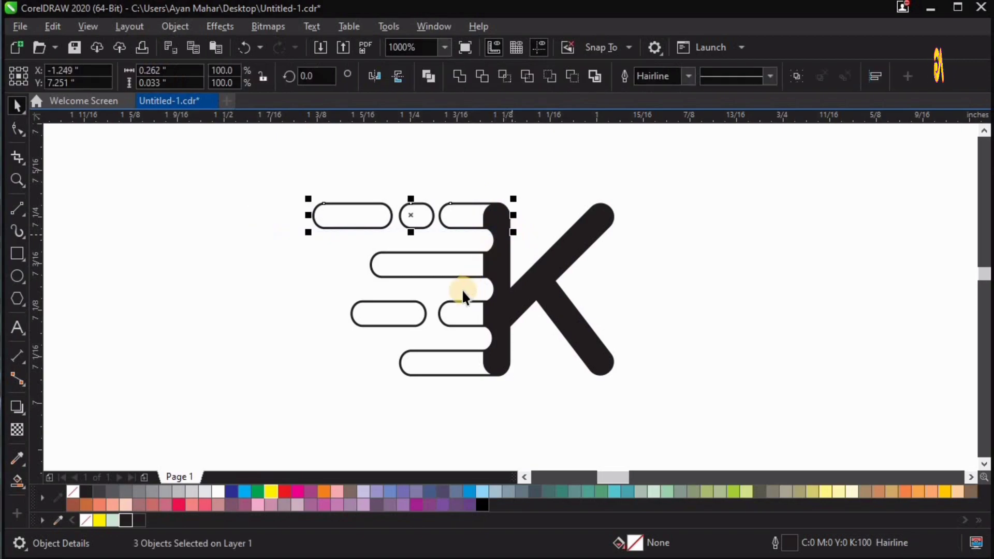
pyautogui.keyDown('shift'); pyautogui.click(418, 268); pyautogui.keyUp('shift')
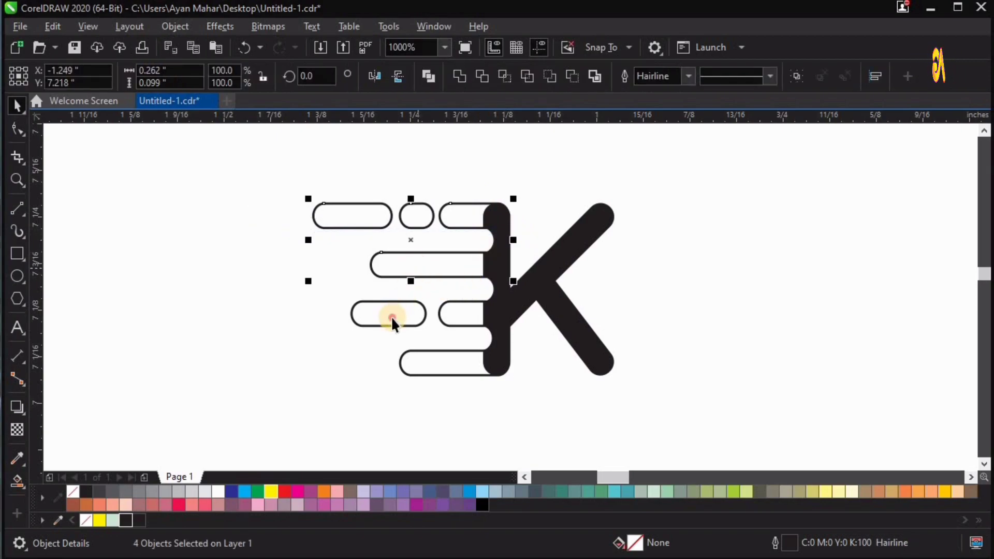
pyautogui.keyDown('shift'); pyautogui.click(440, 368); pyautogui.keyUp('shift')
pyautogui.moveTo(454, 366); pyautogui.dragTo(371, 366)
pyautogui.hotkey('ctrl', 'z')
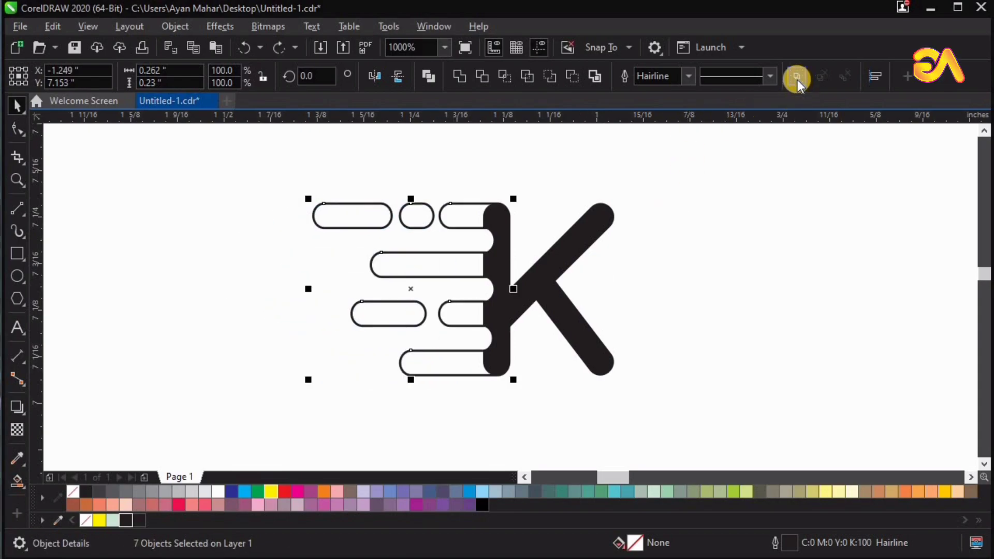
pyautogui.click(797, 77)
# Weld the grouped speed bars and the K into one solid black shape.
pyautogui.keyDown('shift'); pyautogui.click(539, 284); pyautogui.keyUp('shift')
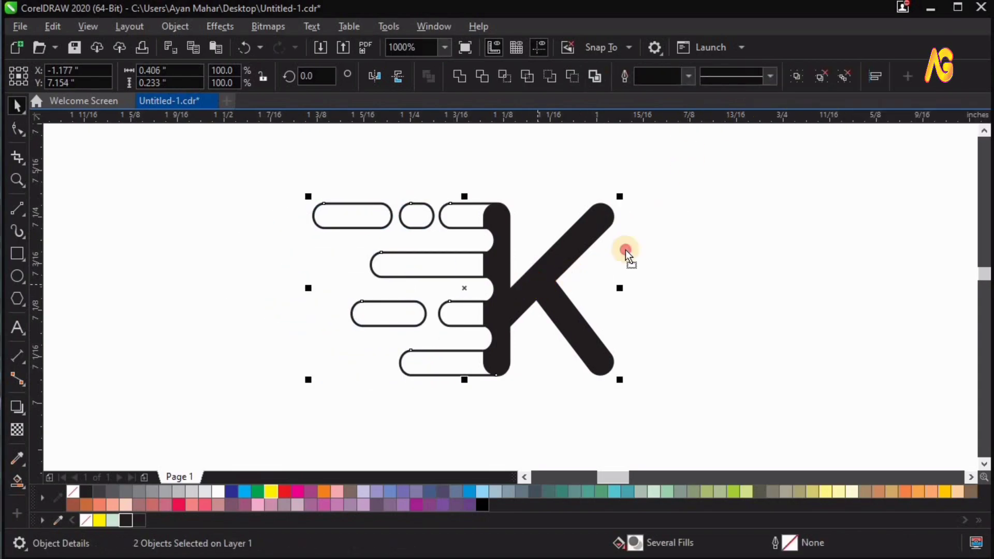
pyautogui.moveTo(625, 249); pyautogui.dragTo(632, 239)
pyautogui.hotkey('ctrl', 'z')
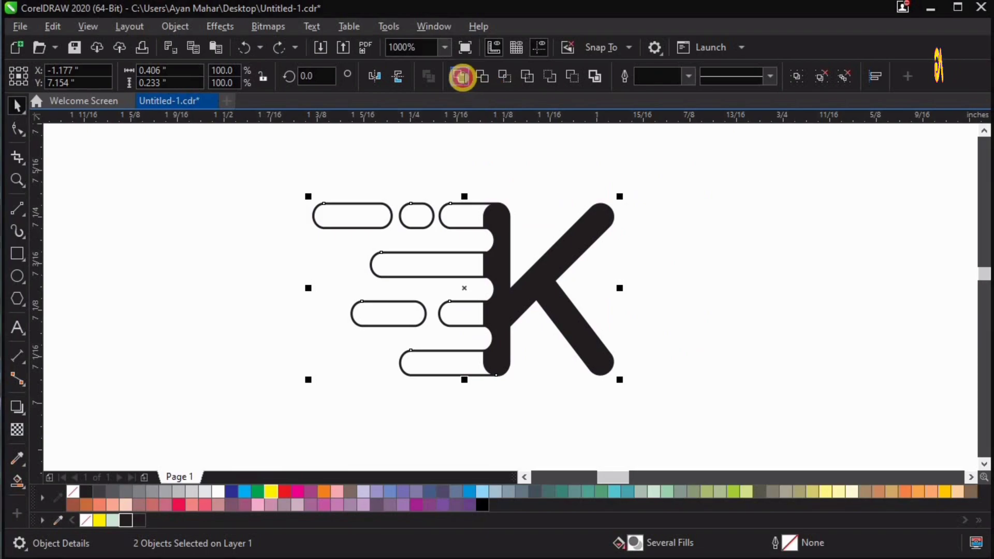
pyautogui.click(462, 77)
pyautogui.click(703, 287)
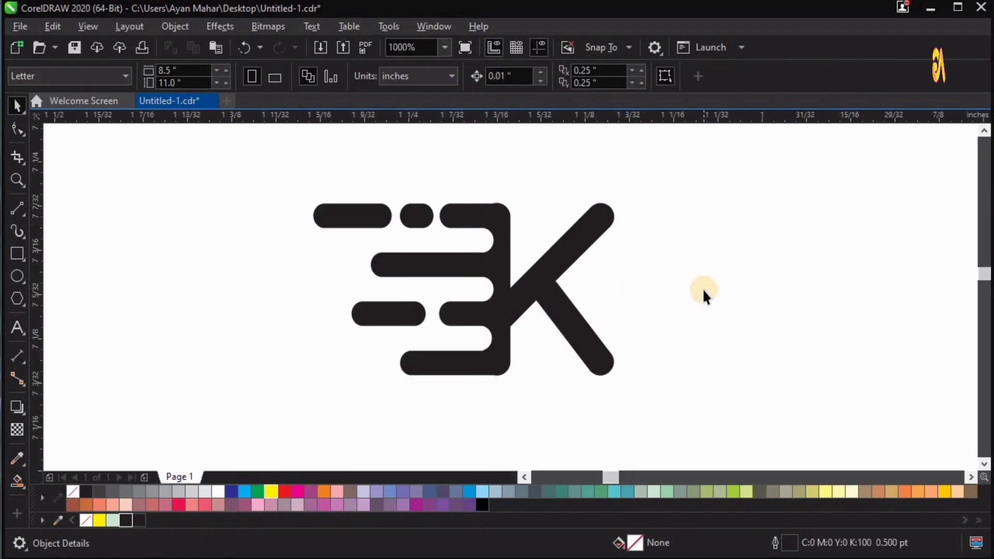
# Move the footballer photo beside the K's lower leg and scale it down to about 0.072 × 0.052 in.
pyautogui.scroll(3, 703, 288)
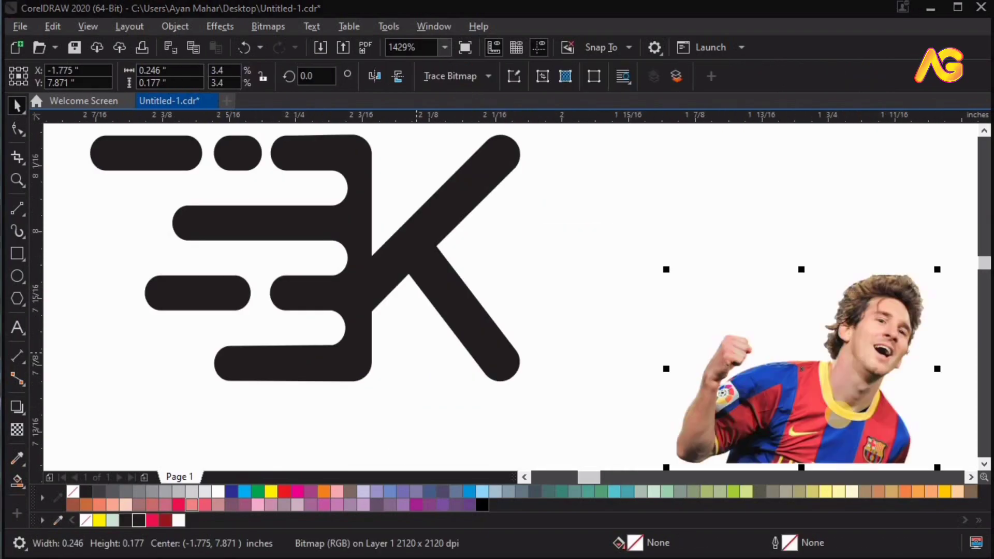
pyautogui.click(842, 425)
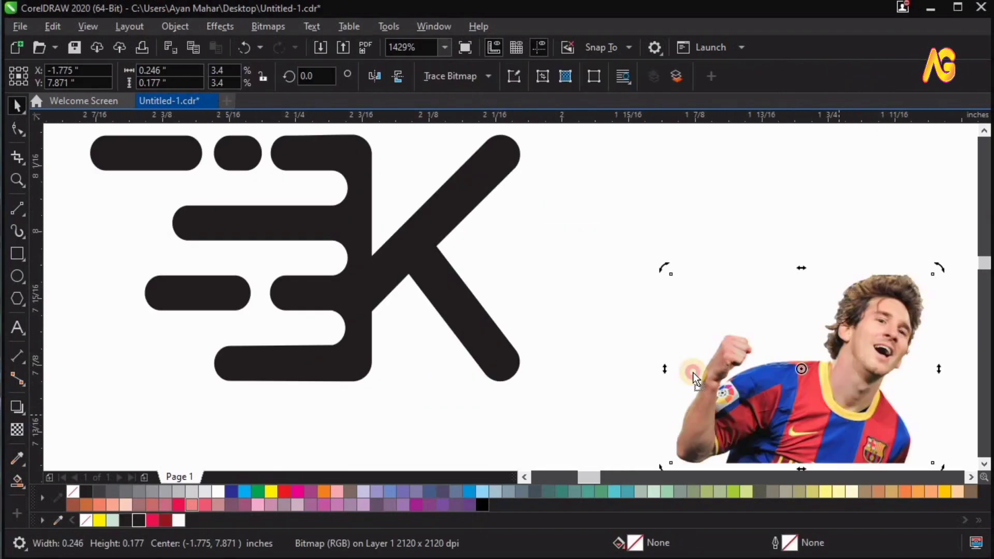
pyautogui.moveTo(693, 372); pyautogui.dragTo(481, 299)
pyautogui.press('z')
pyautogui.moveTo(326, 196); pyautogui.dragTo(867, 473)
pyautogui.press('space')
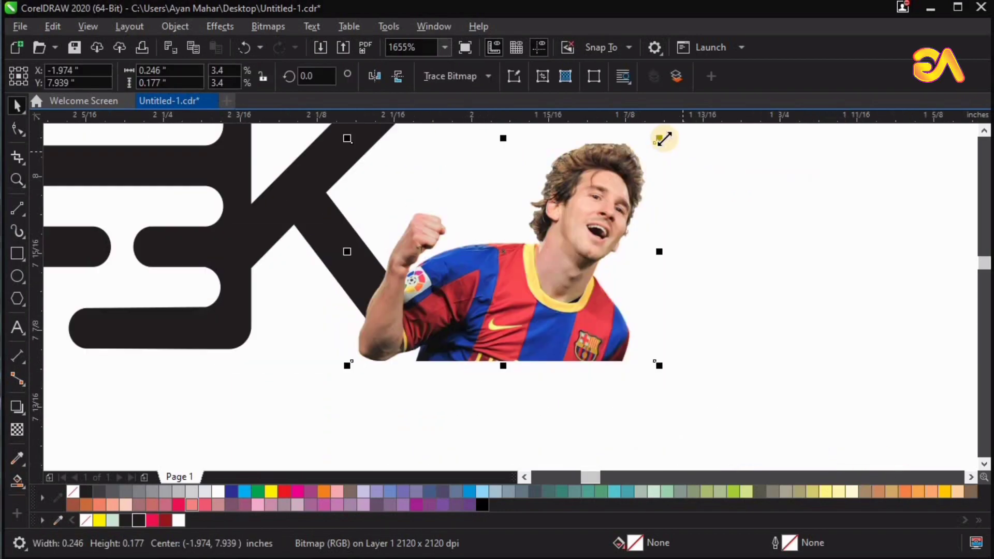
pyautogui.moveTo(663, 138); pyautogui.dragTo(594, 242)
# Align the footballer photo to the bottom and right edges of the K logo.
pyautogui.press('z')
pyautogui.click(458, 358)
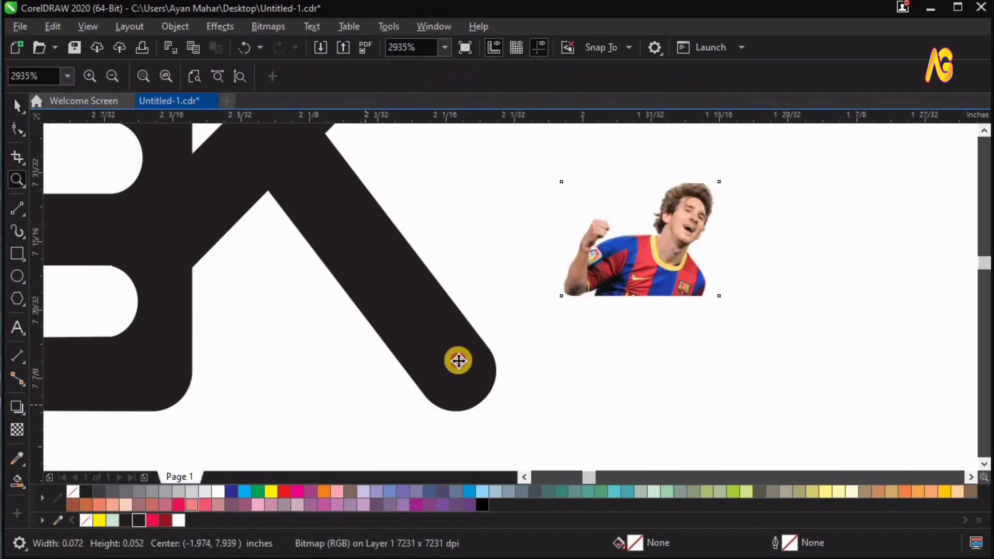
pyautogui.press('space')
pyautogui.keyDown('shift'); pyautogui.click(458, 359); pyautogui.keyUp('shift')
pyautogui.press('b')
pyautogui.press('r')
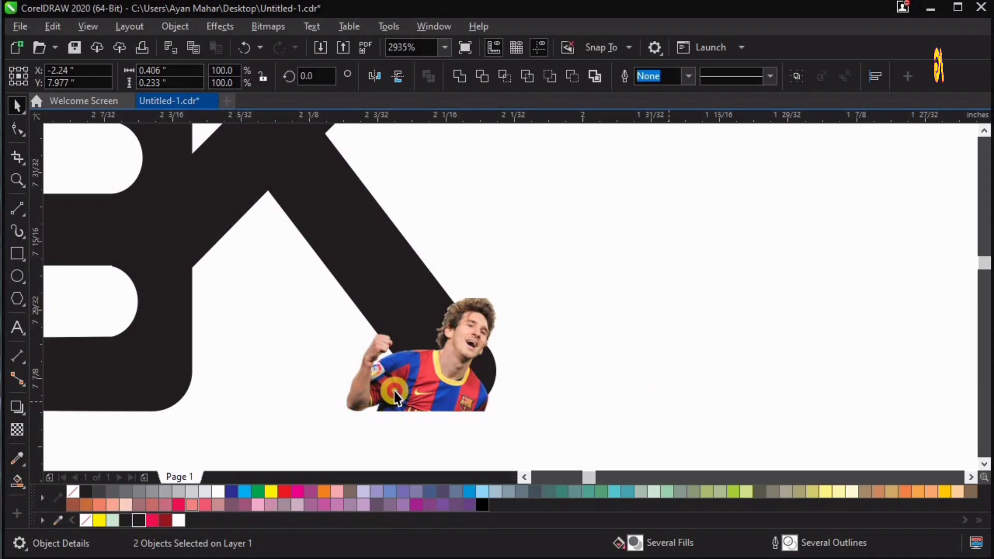
pyautogui.click(314, 427)
pyautogui.press('F2')
pyautogui.moveTo(652, 251); pyautogui.dragTo(262, 424)
pyautogui.moveTo(481, 406); pyautogui.dragTo(492, 375)
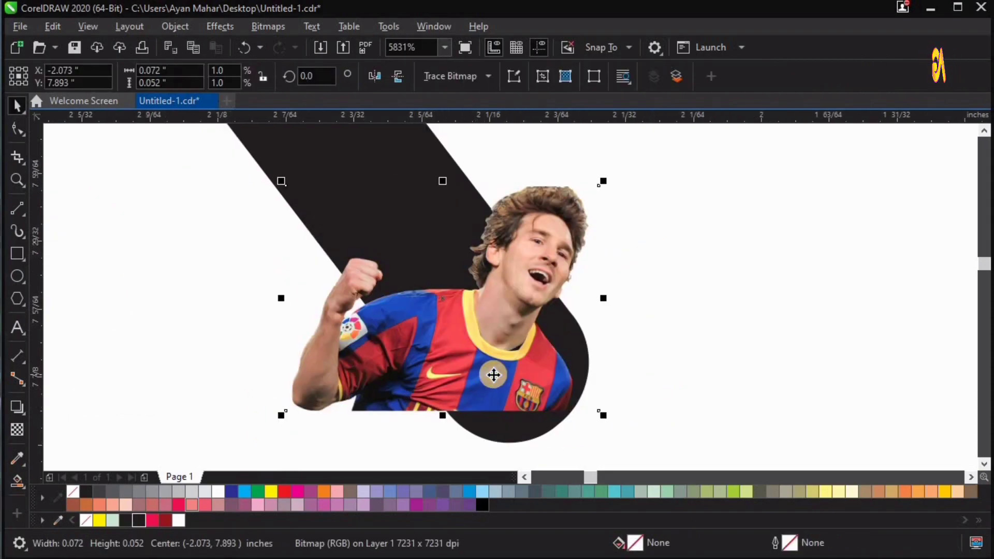
pyautogui.scroll(-1, 493, 374)
pyautogui.press('F2')
pyautogui.moveTo(272, 205); pyautogui.dragTo(732, 488)
pyautogui.hotkey('ctrl', 'z')
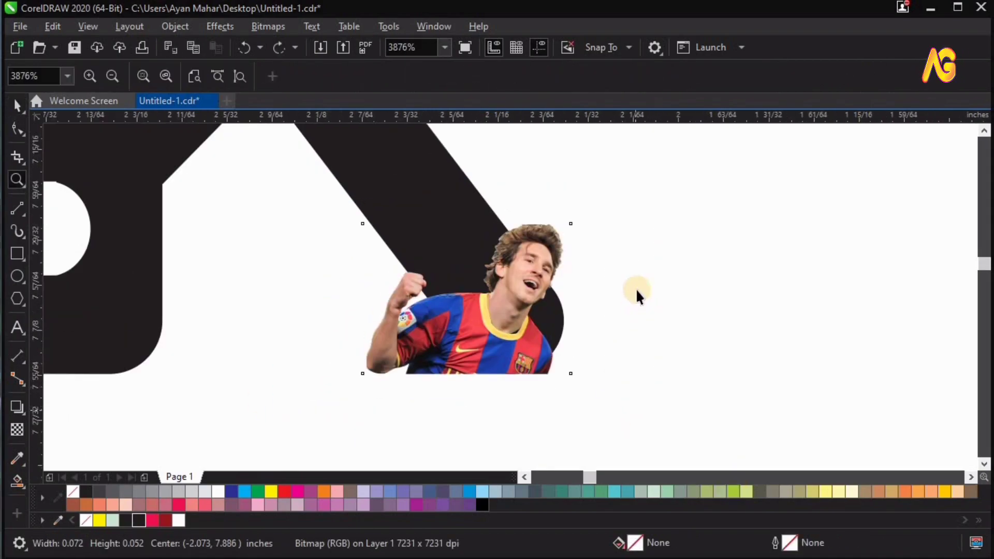
# Enlarge the footballer photo to about 0.129 × 0.093 in and shift it over the end of the K's lower leg.
pyautogui.moveTo(571, 223); pyautogui.dragTo(666, 153)
pyautogui.scroll(-1, 599, 330)
pyautogui.press('F2')
pyautogui.moveTo(424, 139); pyautogui.dragTo(783, 413)
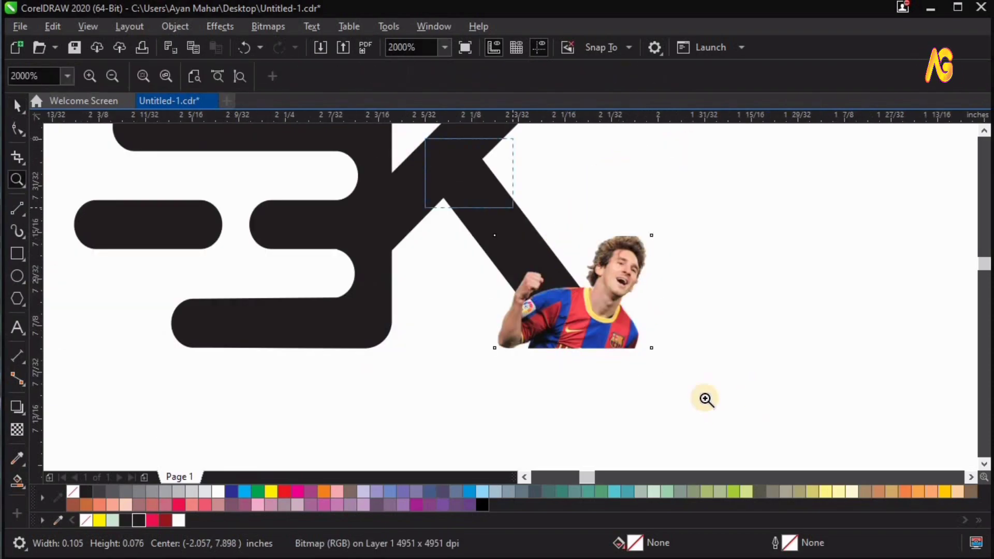
pyautogui.moveTo(539, 364); pyautogui.dragTo(480, 359)
pyautogui.moveTo(521, 269); pyautogui.dragTo(521, 267)
pyautogui.moveTo(571, 200); pyautogui.dragTo(576, 194)
# Scale the footballer photo to about 0.137 × 0.098 in and nudge it to the left over the K's leg.
pyautogui.press('F3')
pyautogui.press('F2')
pyautogui.moveTo(402, 211); pyautogui.dragTo(659, 367)
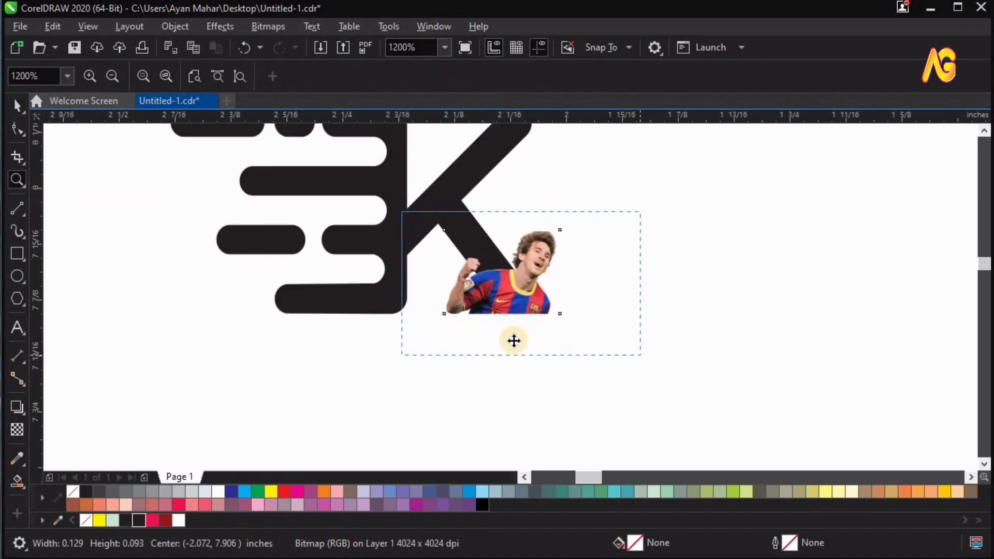
pyautogui.moveTo(522, 335)
pyautogui.mouseDown()
pyautogui.moveTo(487, 334)
pyautogui.moveTo(506, 344)
pyautogui.mouseUp()
pyautogui.moveTo(544, 157); pyautogui.dragTo(537, 219)
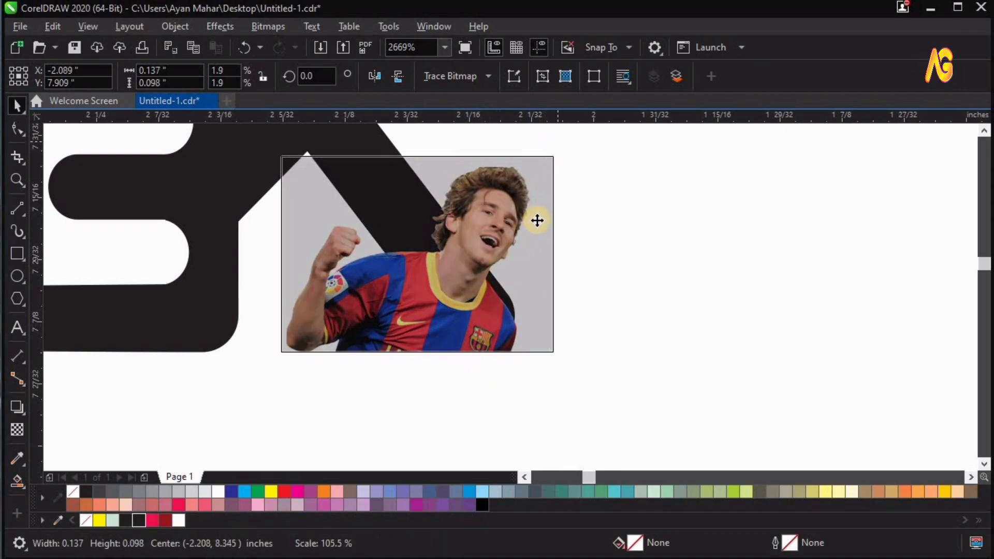
pyautogui.moveTo(456, 328); pyautogui.dragTo(454, 323)
# Scale the footballer photo to about 0.142 × 0.102 in and center it at about X -2.096, Y 7.915 in.
pyautogui.press('z')
pyautogui.moveTo(280, 372); pyautogui.dragTo(658, 162)
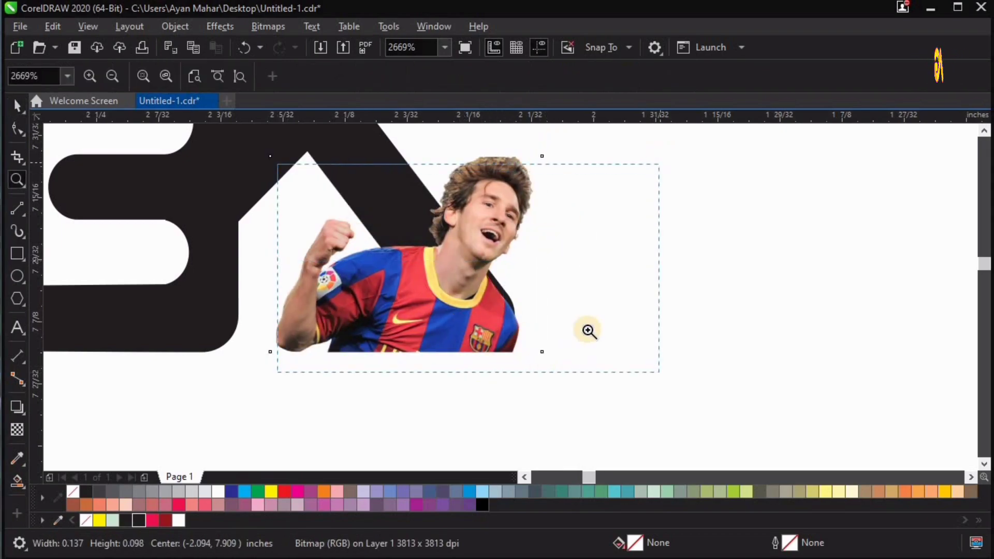
pyautogui.press('F3')
pyautogui.press('F3')
pyautogui.moveTo(356, 201); pyautogui.dragTo(695, 461)
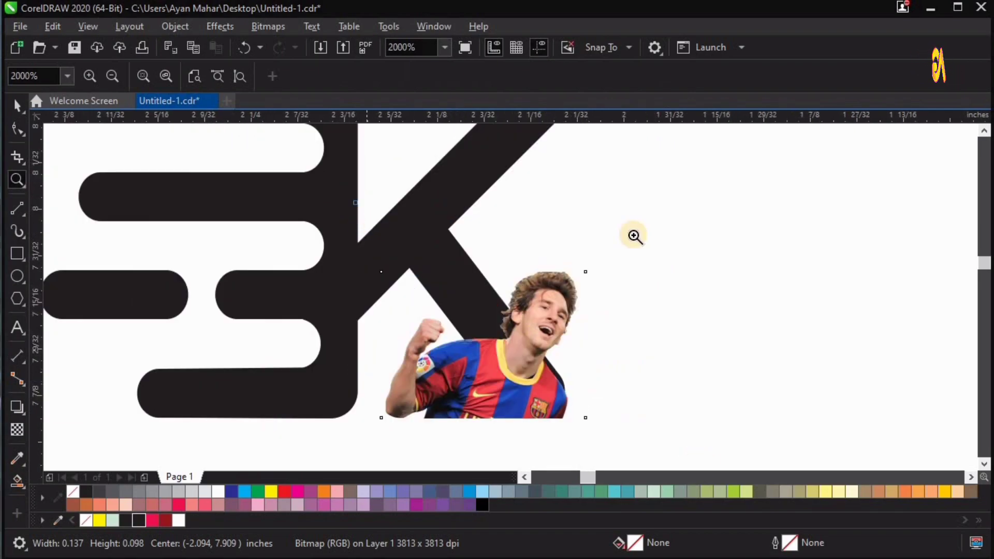
pyautogui.press('space')
pyautogui.moveTo(601, 213); pyautogui.dragTo(612, 200)
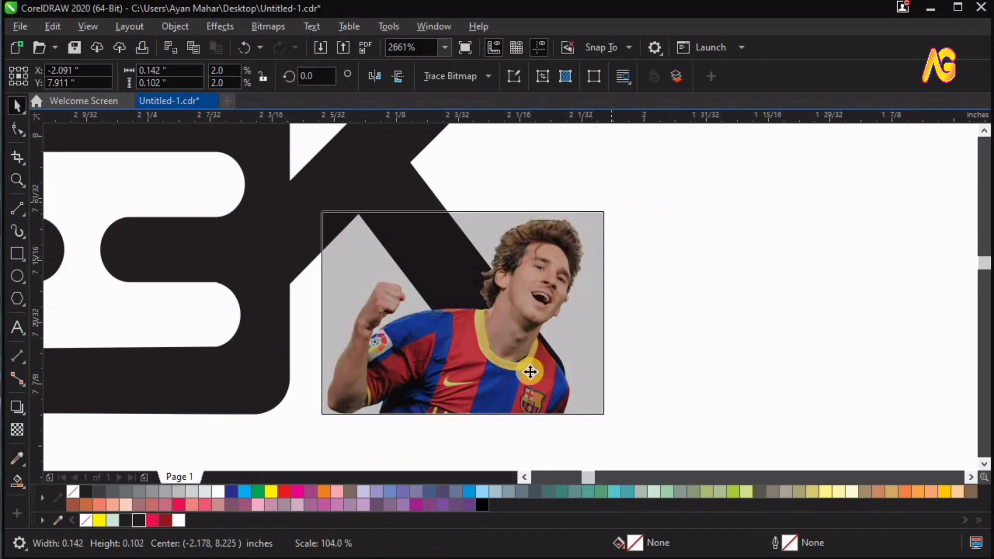
pyautogui.moveTo(528, 319); pyautogui.dragTo(528, 313)
pyautogui.scroll(2, 501, 280)
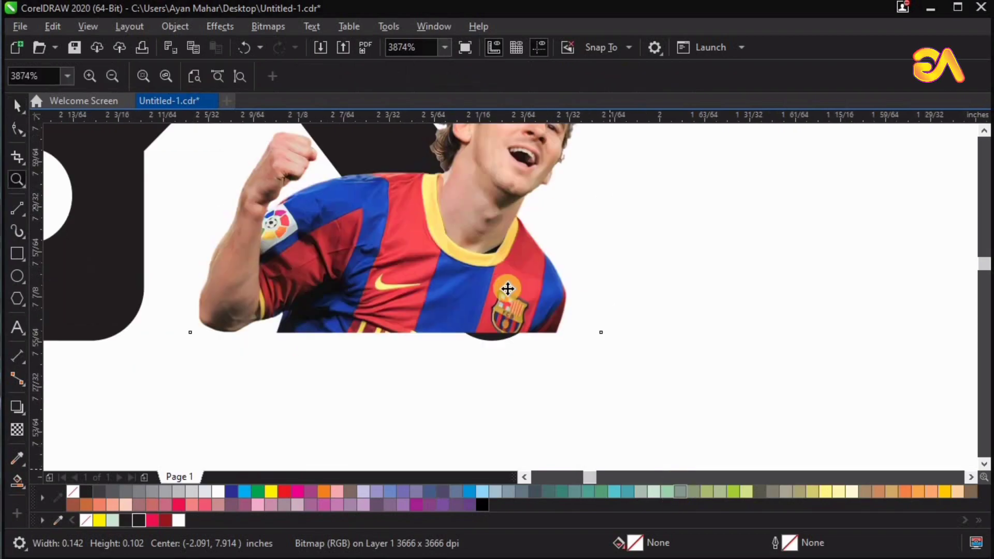
pyautogui.moveTo(501, 281)
pyautogui.mouseDown()
pyautogui.moveTo(506, 271)
pyautogui.moveTo(505, 281)
pyautogui.moveTo(493, 263)
pyautogui.mouseUp()
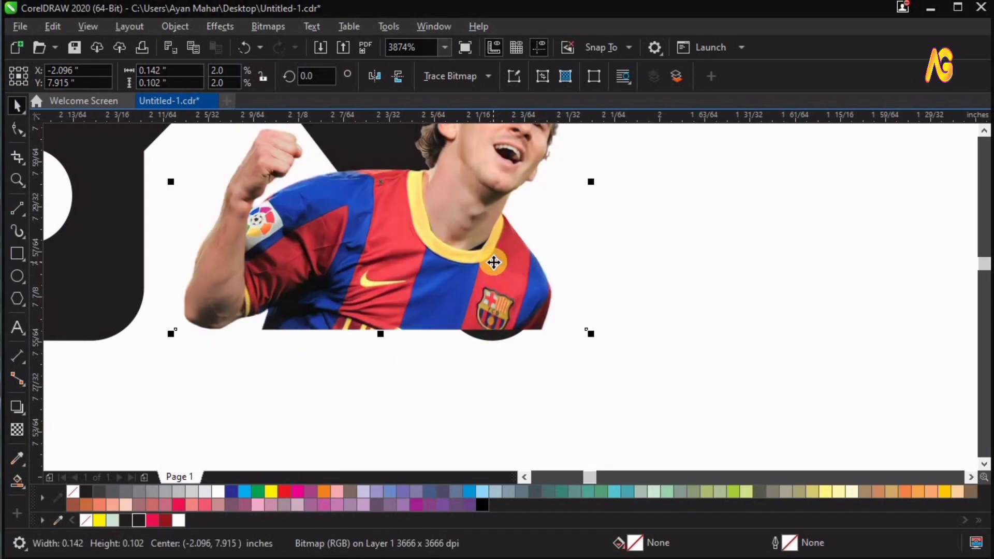
# Copy the footballer photo and paste a duplicate in the same place.
pyautogui.scroll(-3, 493, 263)
pyautogui.rightClick(493, 263)
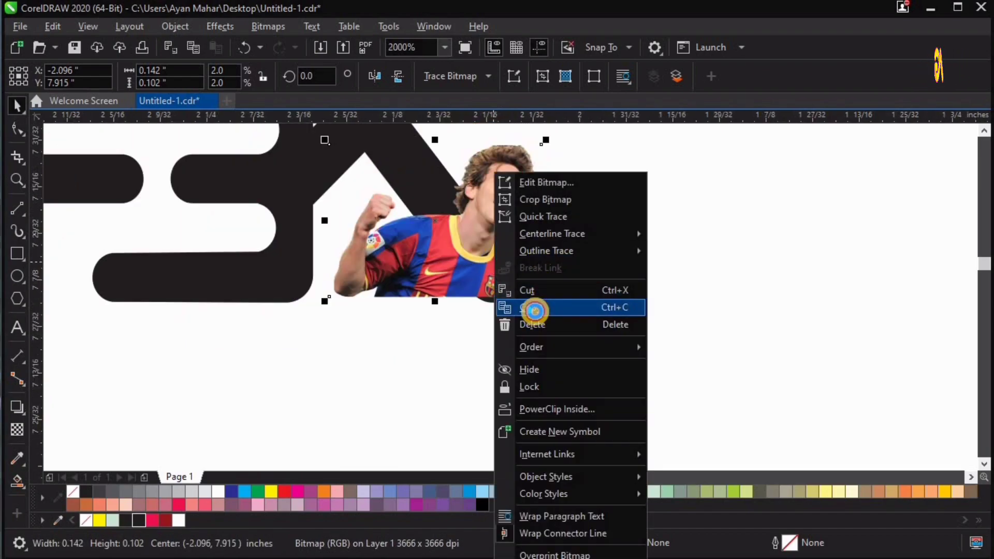
pyautogui.click(535, 309)
pyautogui.rightClick(586, 238)
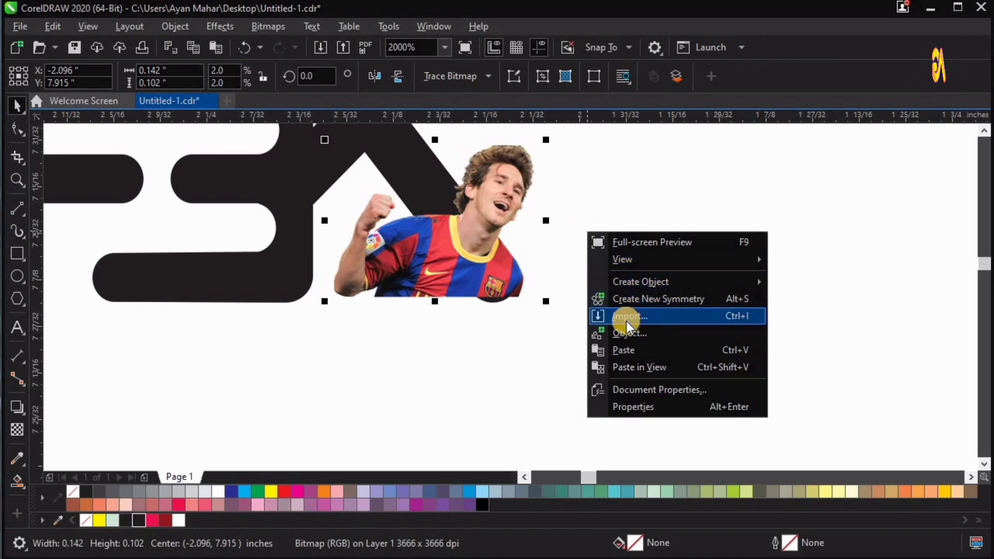
pyautogui.click(635, 349)
pyautogui.press('Escape')
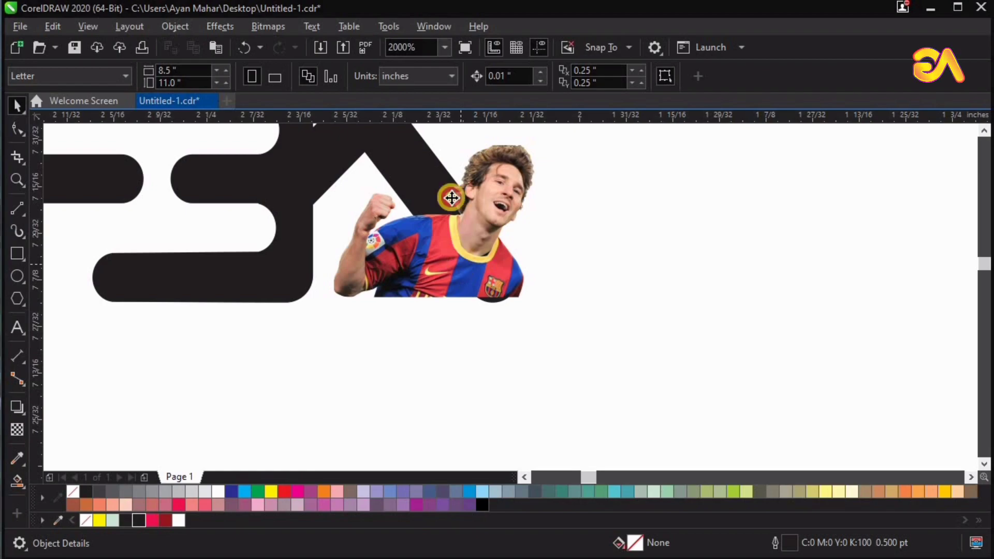
# Flip one copy of the footballer photo vertically so it sits directly beneath the other.
pyautogui.click(437, 141)
pyautogui.moveTo(436, 140); pyautogui.dragTo(435, 312)
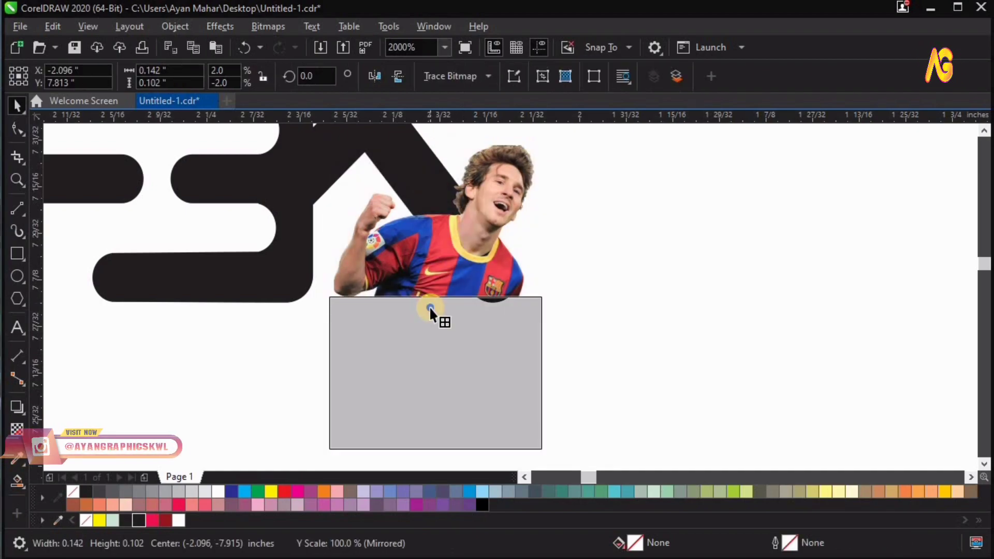
pyautogui.click(513, 354)
pyautogui.click(472, 349)
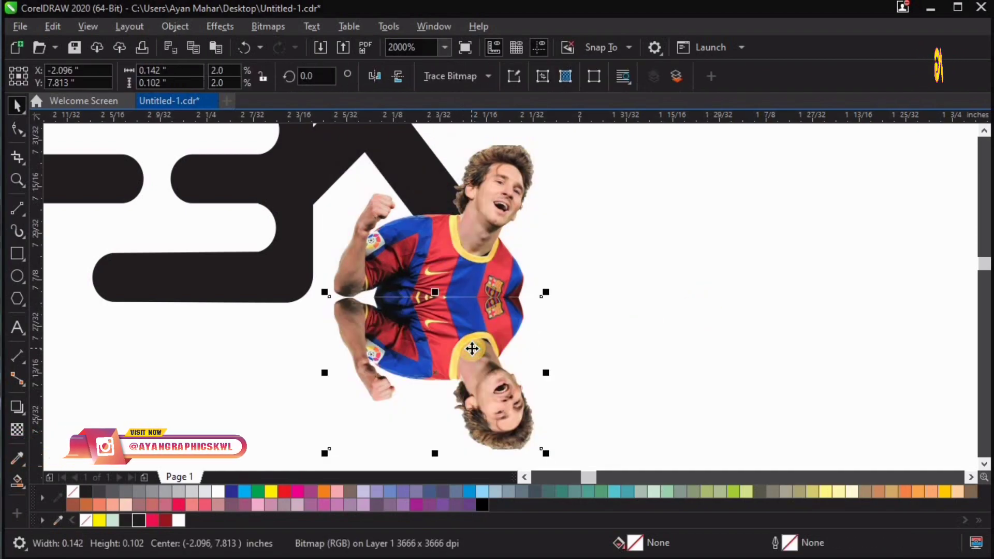
pyautogui.press('pageup')
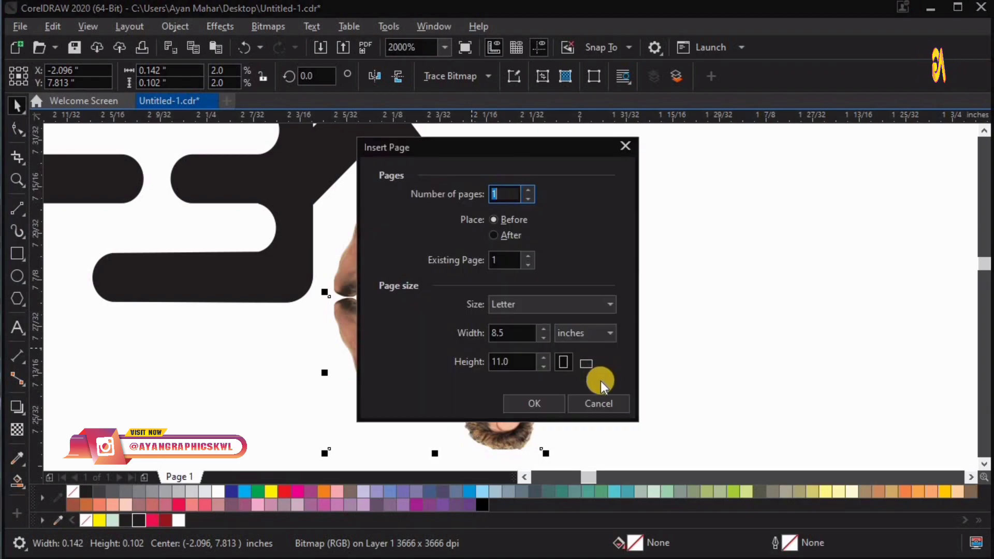
pyautogui.click(599, 403)
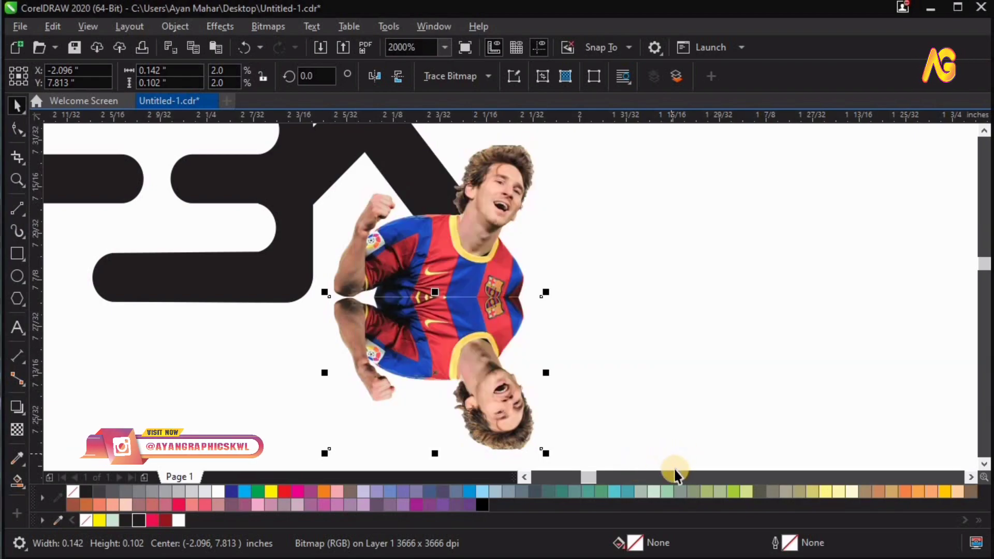
pyautogui.press('Up')
pyautogui.hotkey('ctrl', 'z')
# PowerClip the mirrored pair of footballer photos inside the K's lower leg.
pyautogui.press('z')
pyautogui.moveTo(392, 254); pyautogui.dragTo(716, 370)
pyautogui.click(594, 344)
pyautogui.scroll(-2, 594, 344)
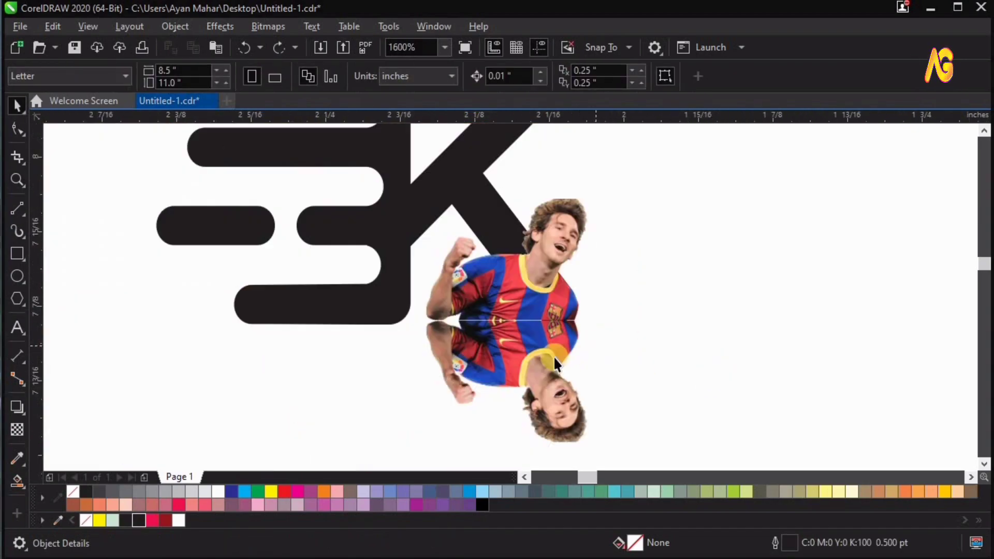
pyautogui.click(532, 298)
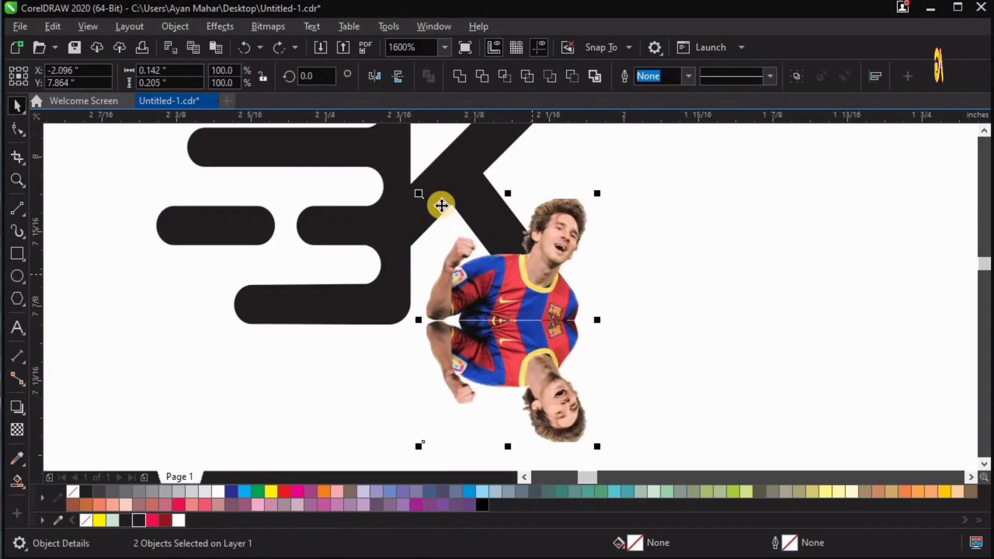
pyautogui.click(179, 26)
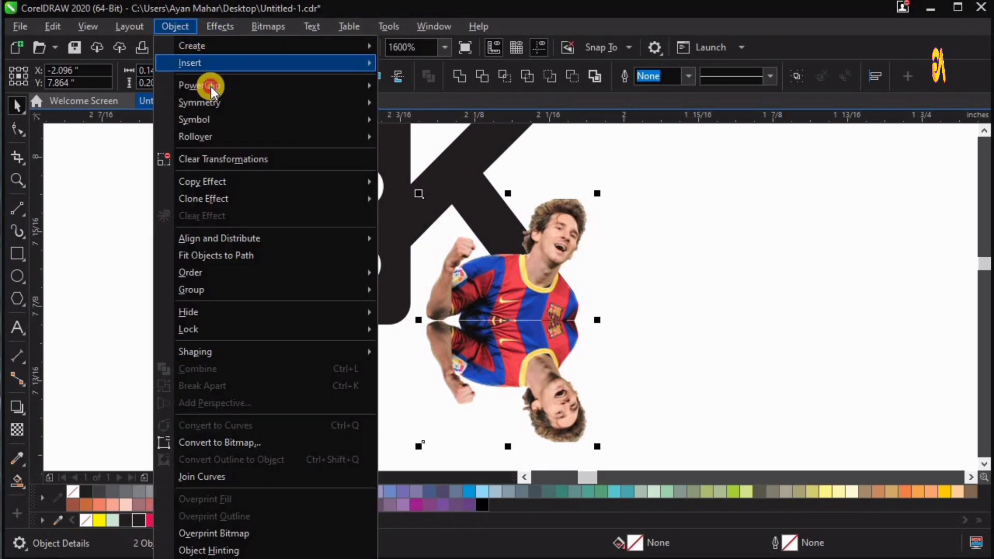
pyautogui.moveTo(207, 86)
pyautogui.click(448, 88)
pyautogui.click(457, 181)
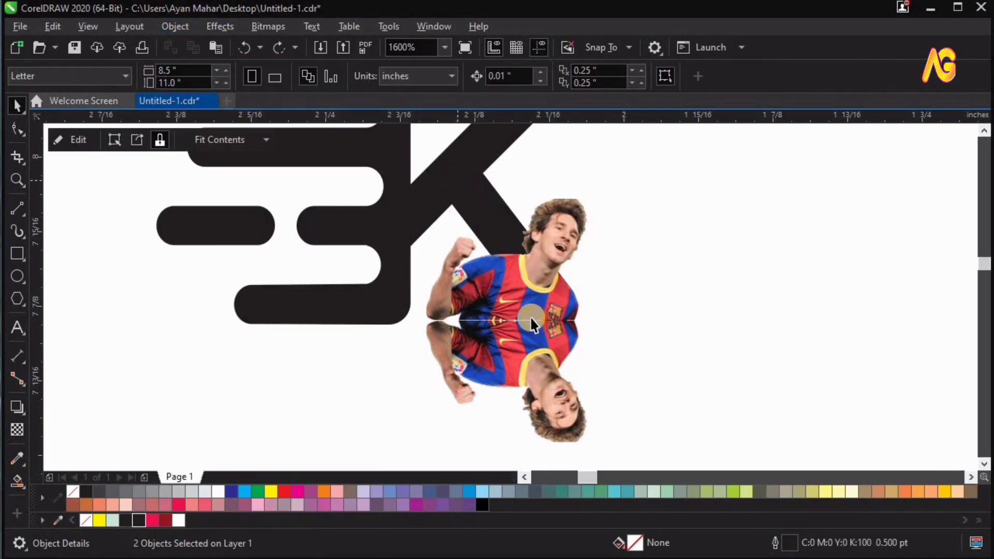
# Reshape the unclipped photo's crop outline: lower-left node to about (-2.089, 7.894) in, lower-right to about (-2.050, 7.867) in, upper-left node inward.
pyautogui.press('F2')
pyautogui.moveTo(379, 373); pyautogui.dragTo(720, 253)
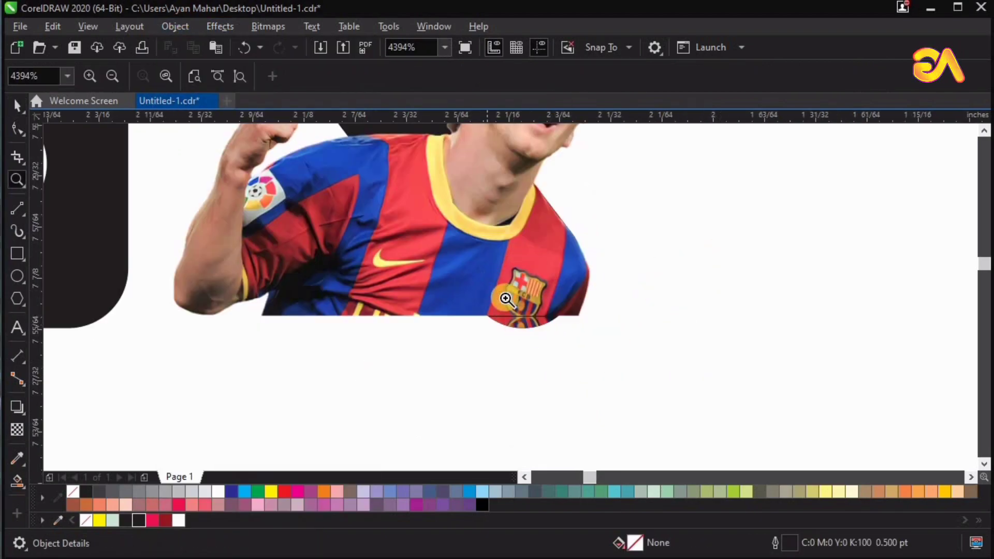
pyautogui.press('F4')
pyautogui.moveTo(537, 229); pyautogui.dragTo(886, 510)
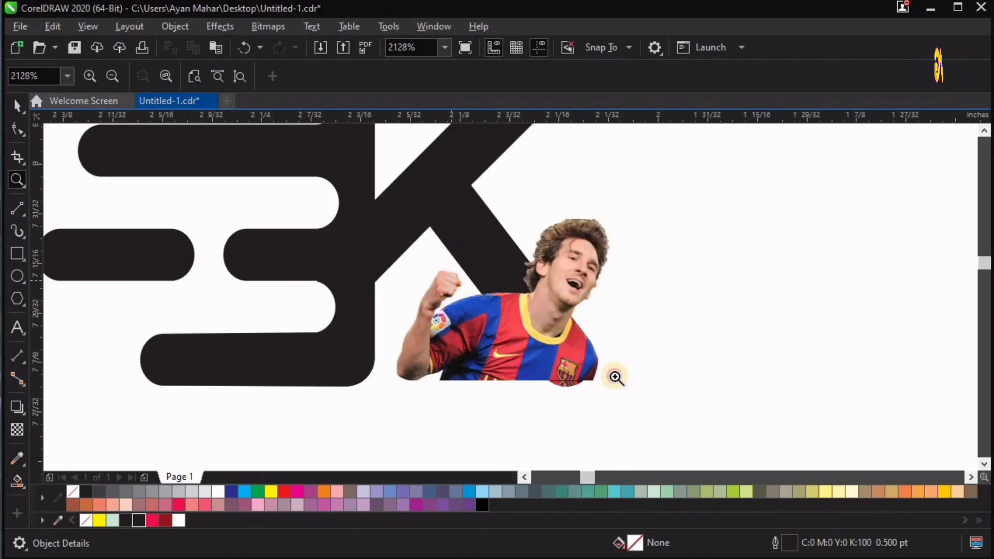
pyautogui.moveTo(615, 378); pyautogui.dragTo(791, 450)
pyautogui.press('space')
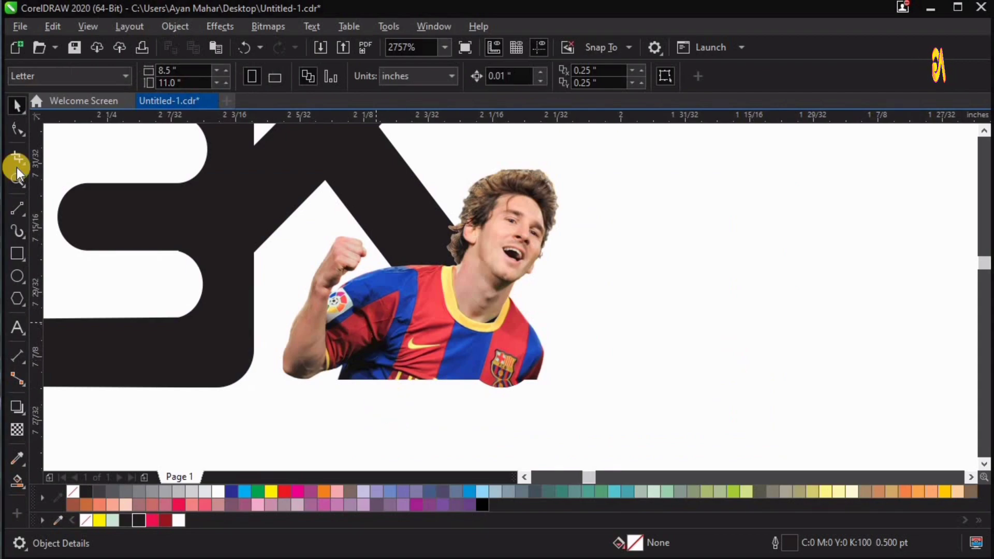
pyautogui.click(16, 129)
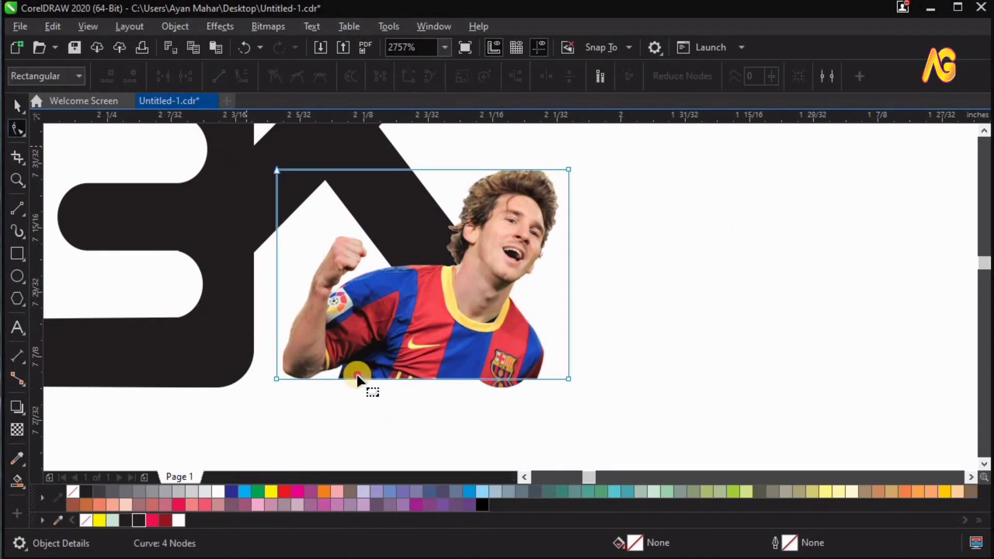
pyautogui.moveTo(300, 377); pyautogui.dragTo(439, 318)
pyautogui.click(499, 352)
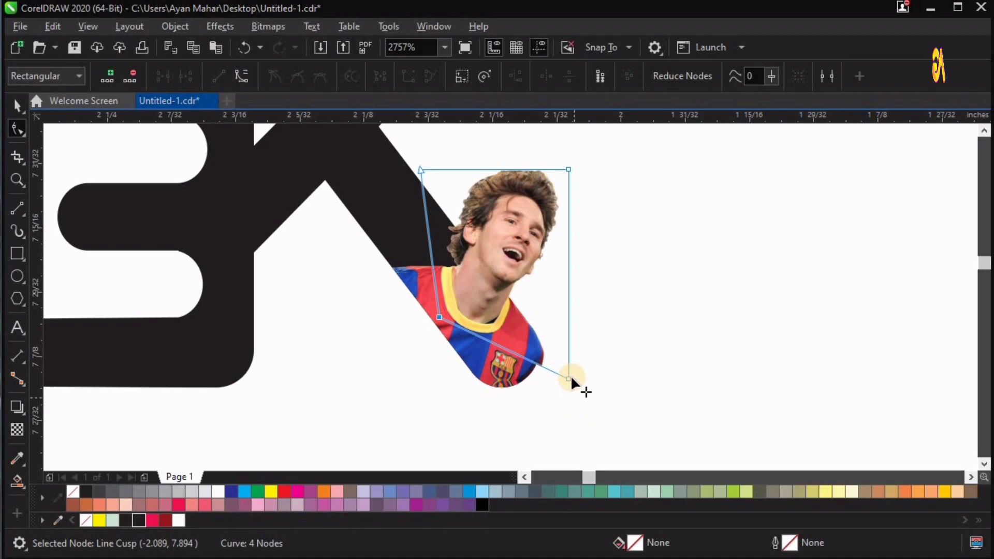
pyautogui.moveTo(570, 377); pyautogui.dragTo(518, 370)
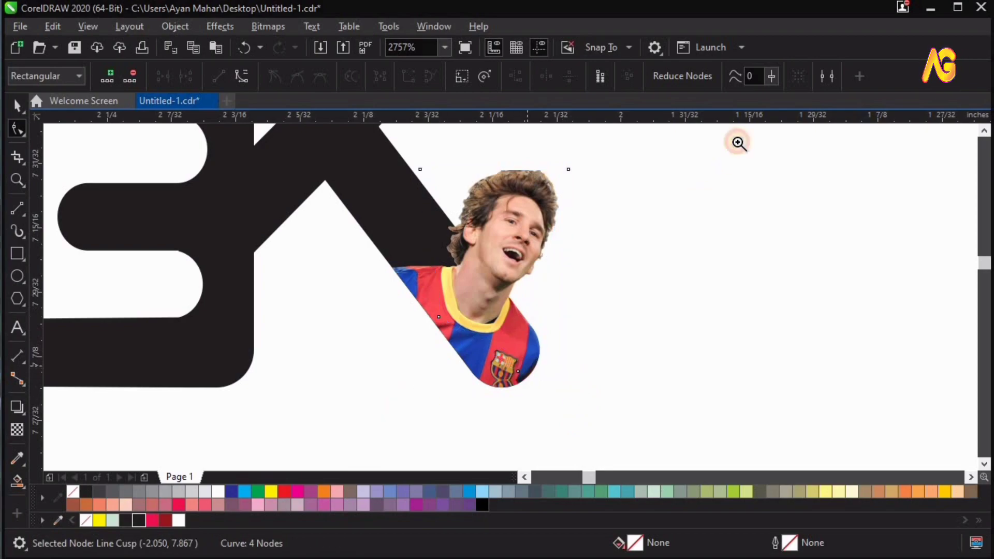
# Examine the whole K logo with the photo fitted into its lower leg, and clear the selection.
pyautogui.press('z')
pyautogui.moveTo(738, 143); pyautogui.dragTo(393, 401)
pyautogui.press('F4')
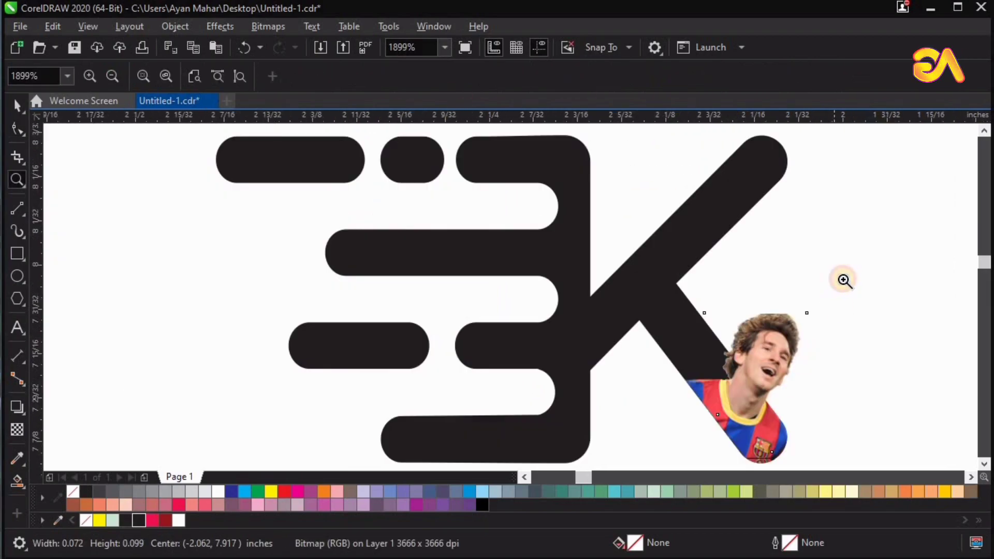
pyautogui.click(844, 280)
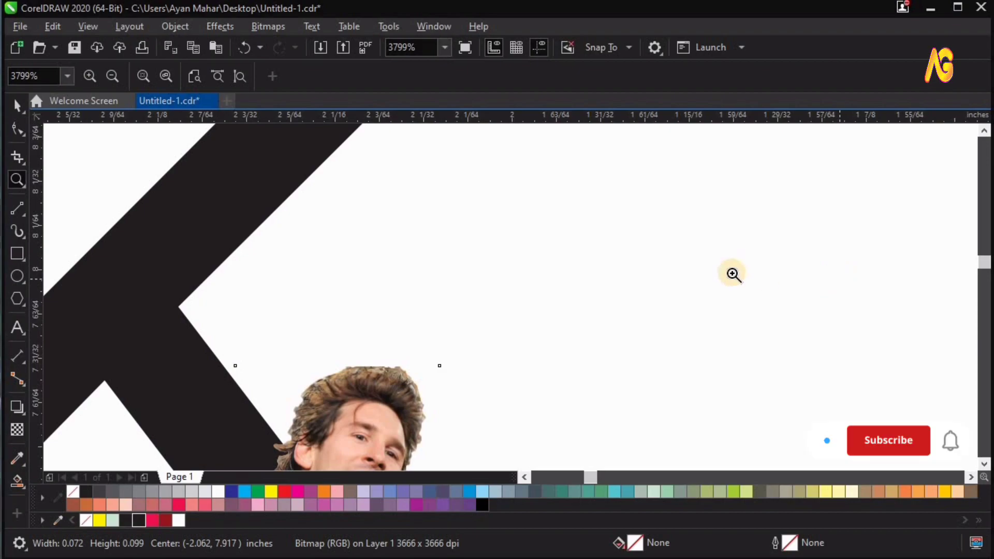
pyautogui.press('F4')
pyautogui.press('space')
pyautogui.click(852, 231)
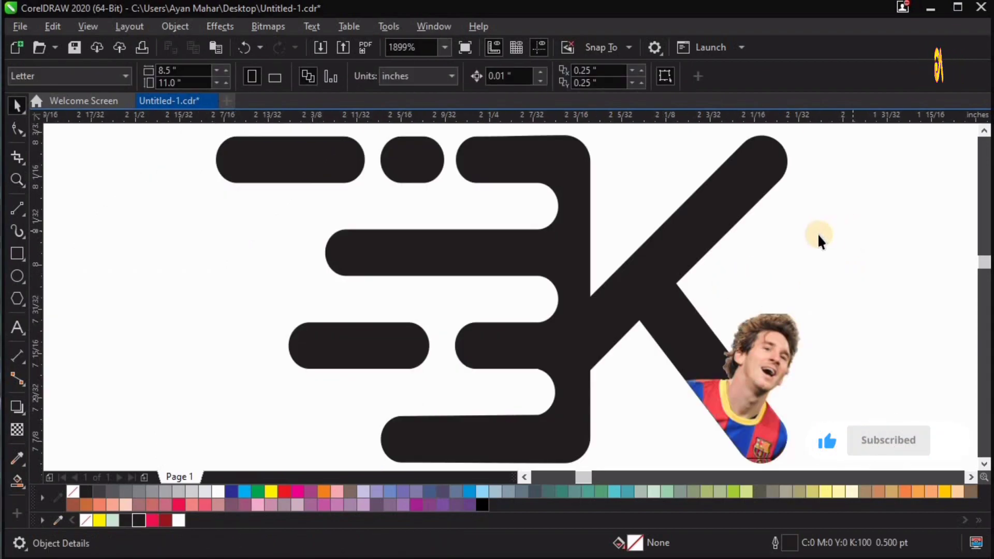